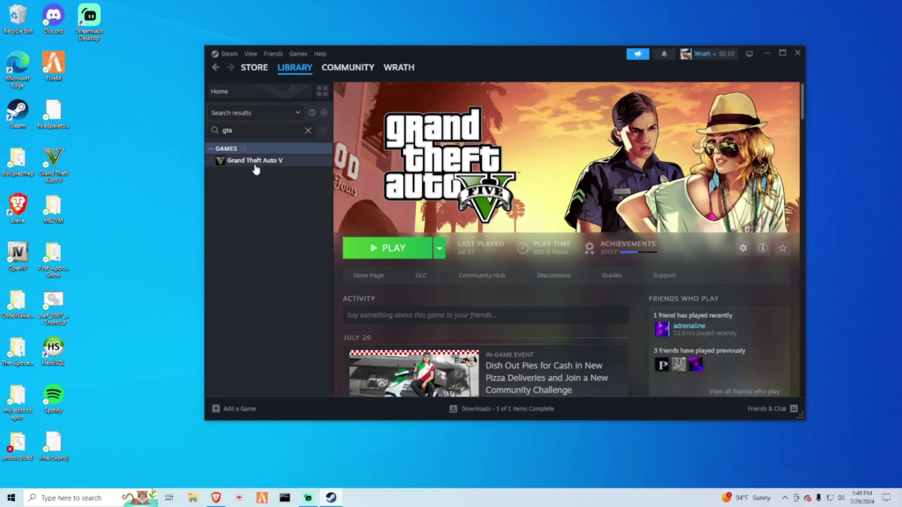
Step: Bring up the context menu for Grand Theft Auto V in the Steam library
right_click(256, 170)
Step: Open Grand Theft Auto V's local installation folder and position its window over Steam
mouse_move(277, 221)
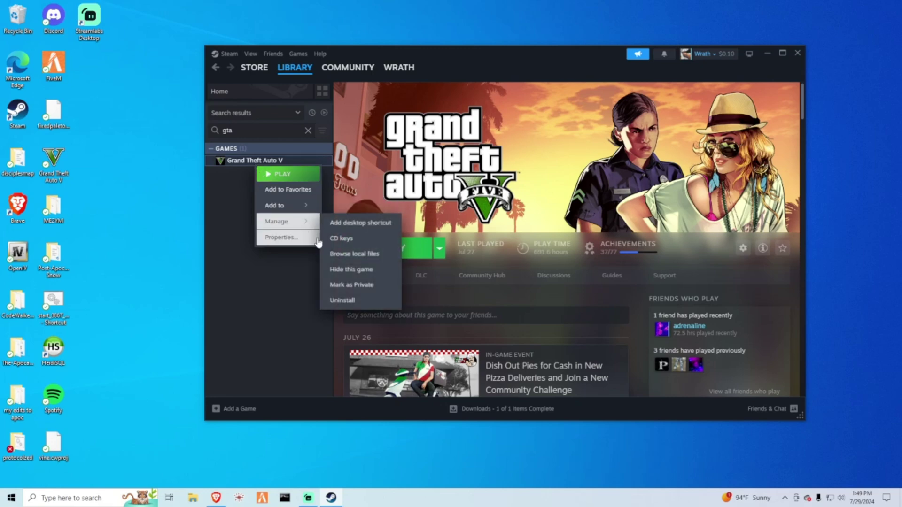
click(352, 254)
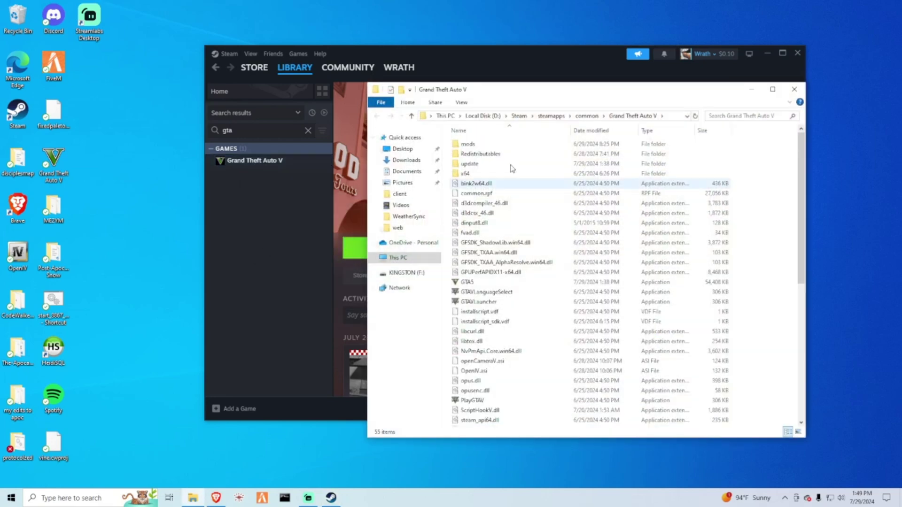
drag(563, 97, 512, 75)
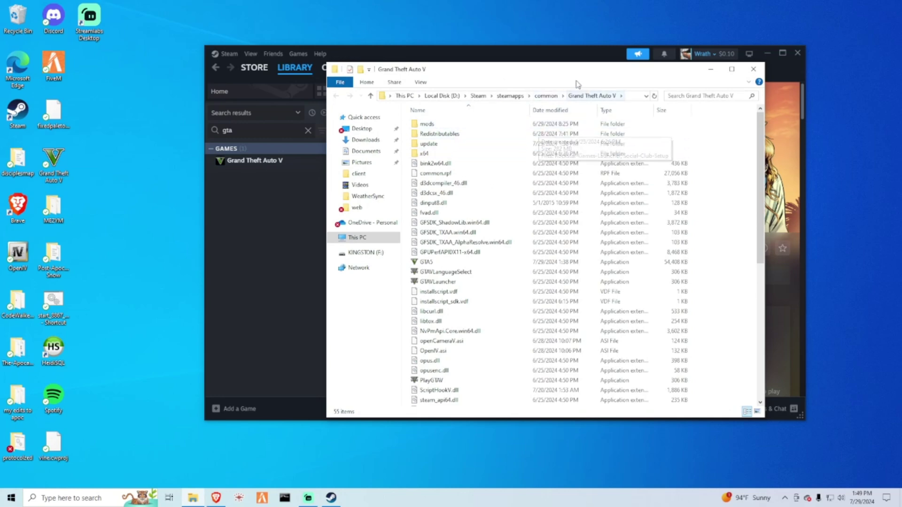
drag(572, 79, 496, 68)
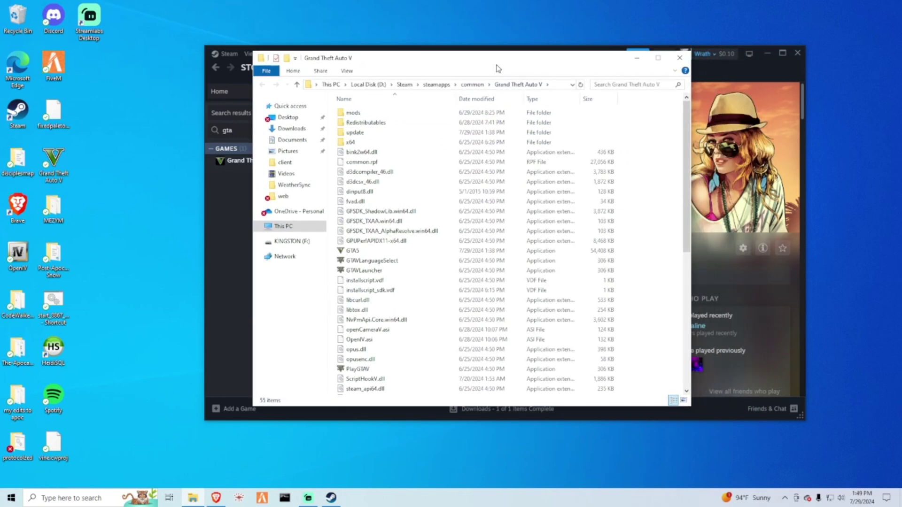
Step: Create a new folder named 'scripts' in the game folder, then select the GTA5 application
right_click(667, 165)
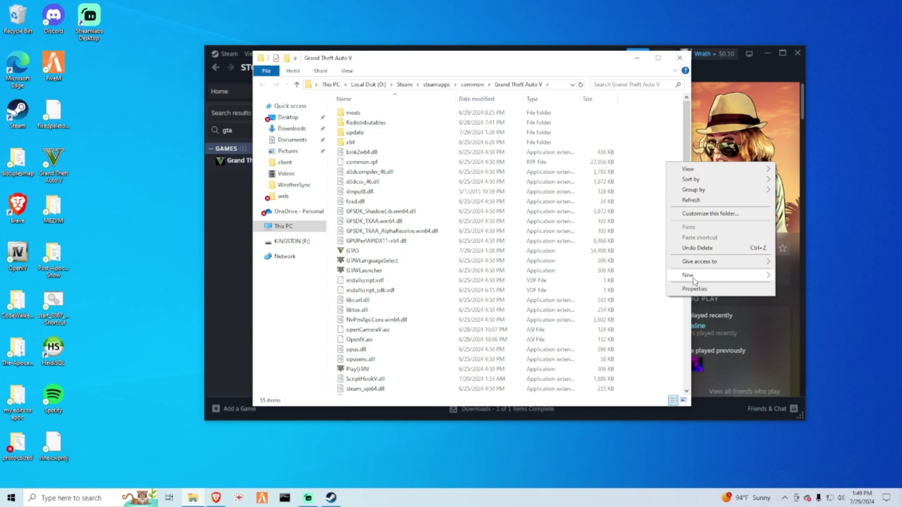
mouse_move(693, 277)
click(797, 276)
text(scripts)
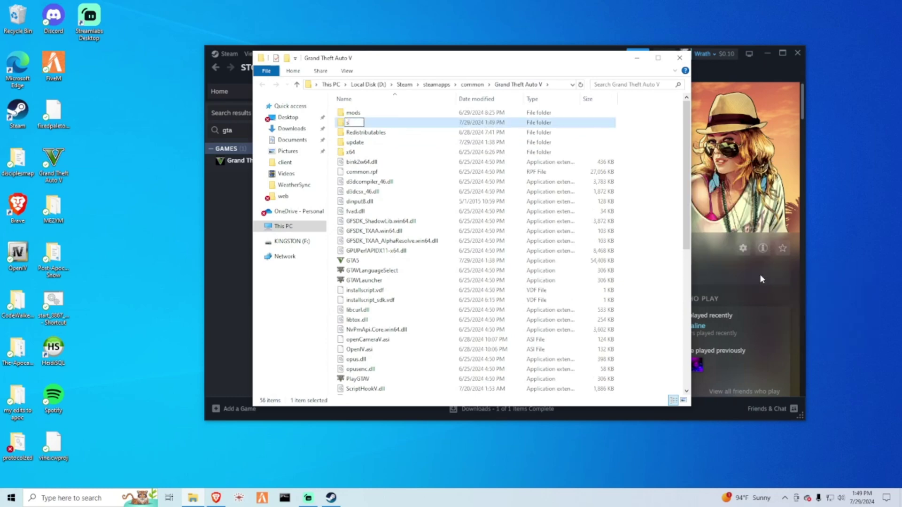
key(Return)
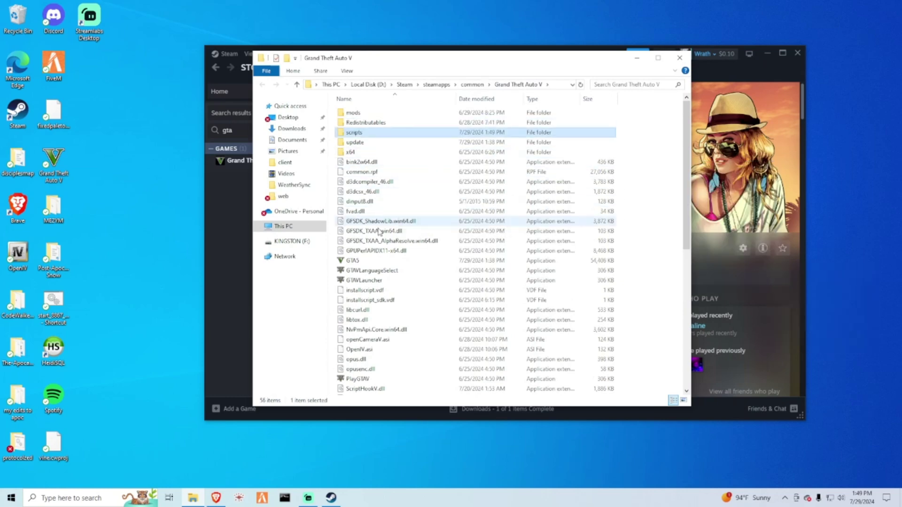
click(369, 261)
Step: Show GTA5's Properties Details, highlighting file version 1.0.3274.0, and move the dialog aside
right_click(370, 261)
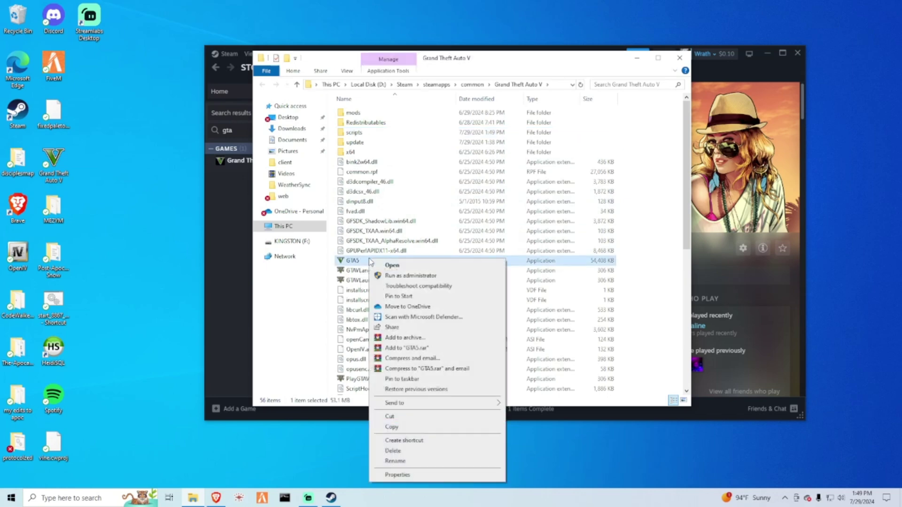
click(397, 475)
click(455, 259)
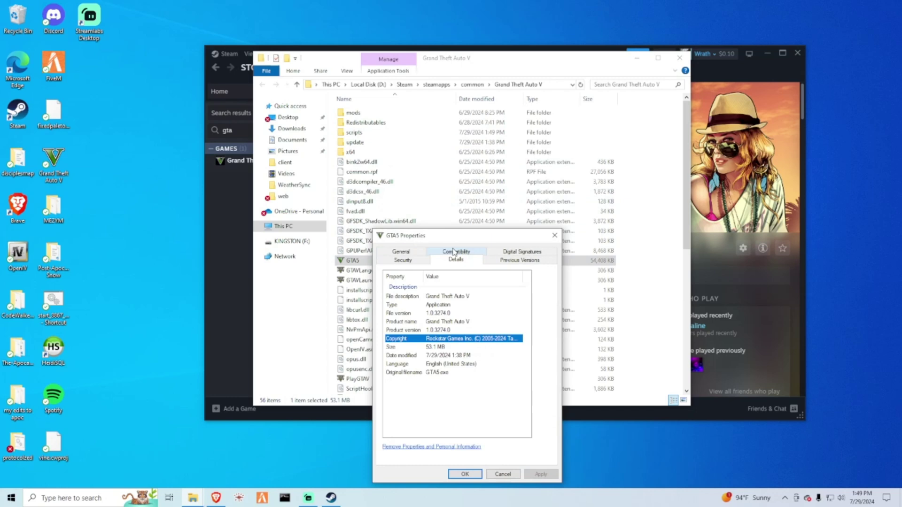
click(432, 314)
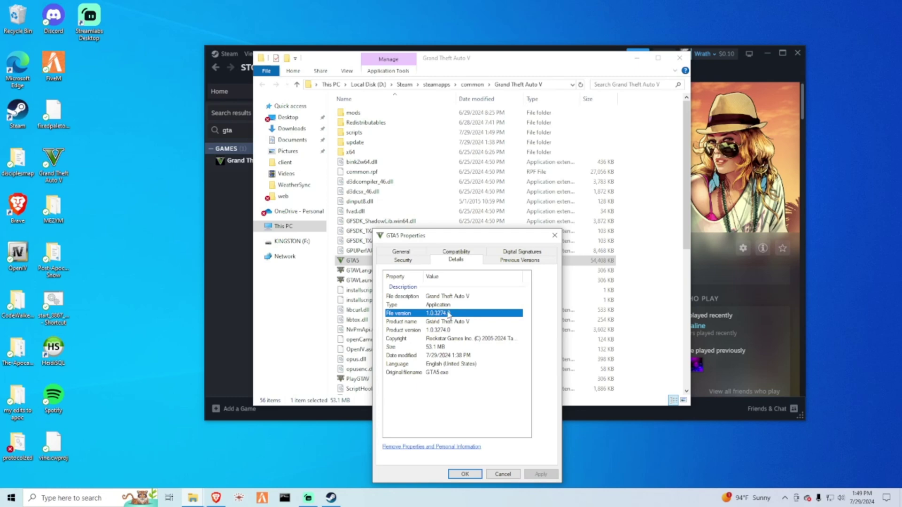
drag(459, 240, 198, 62)
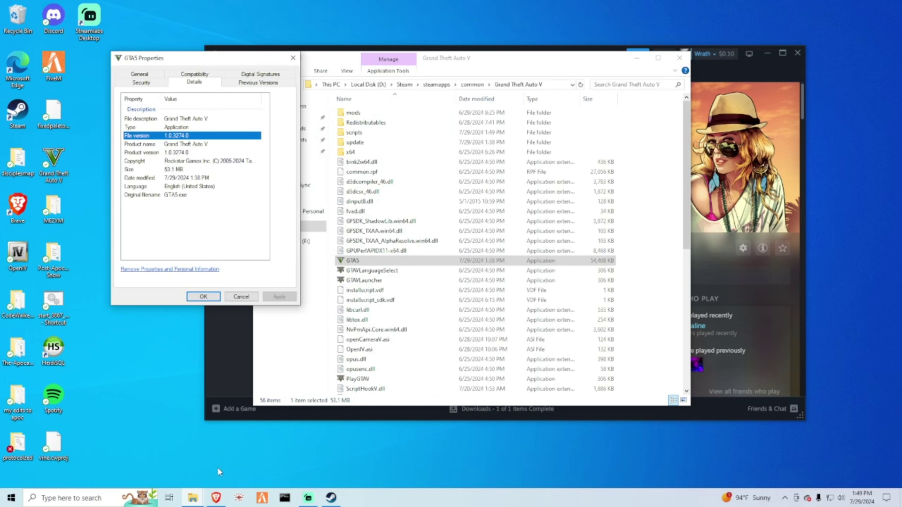
Step: Download ScriptHookV_1.0.3274.0.zip from the Script Hook V page, keeping the flagged insecure download
click(220, 505)
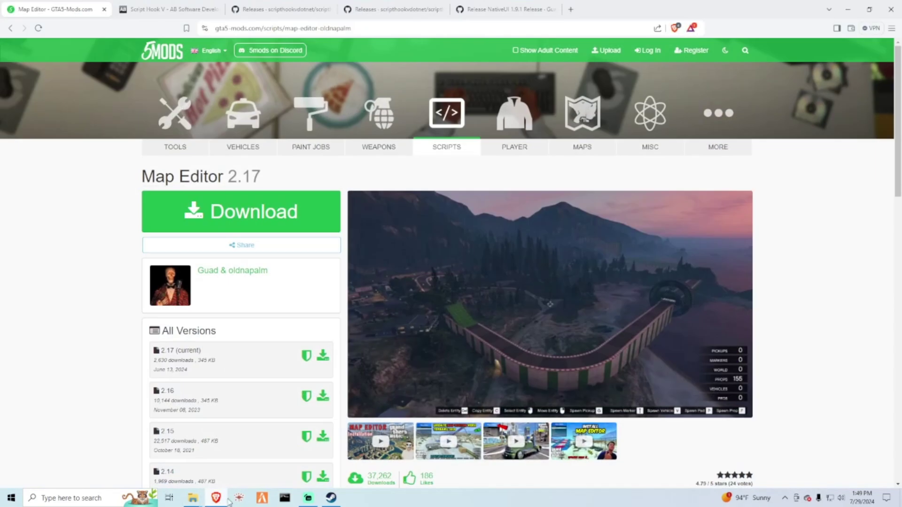
click(172, 14)
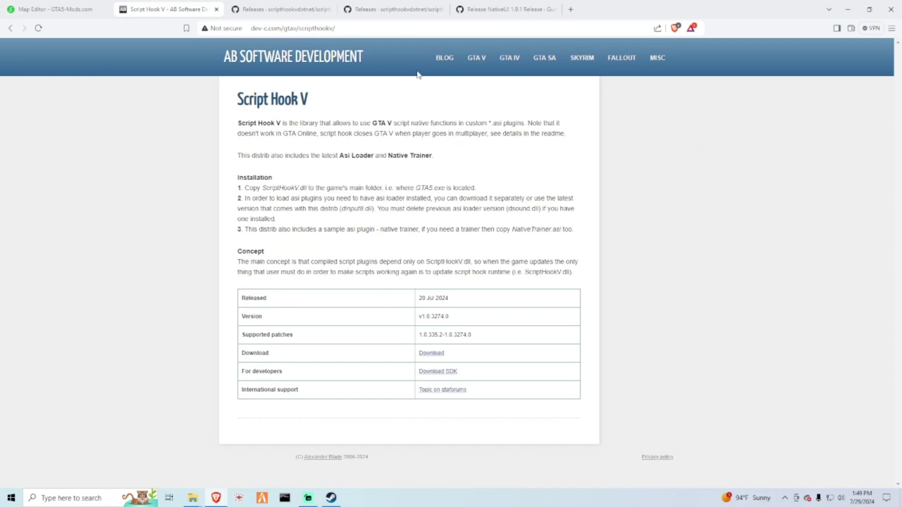
click(438, 357)
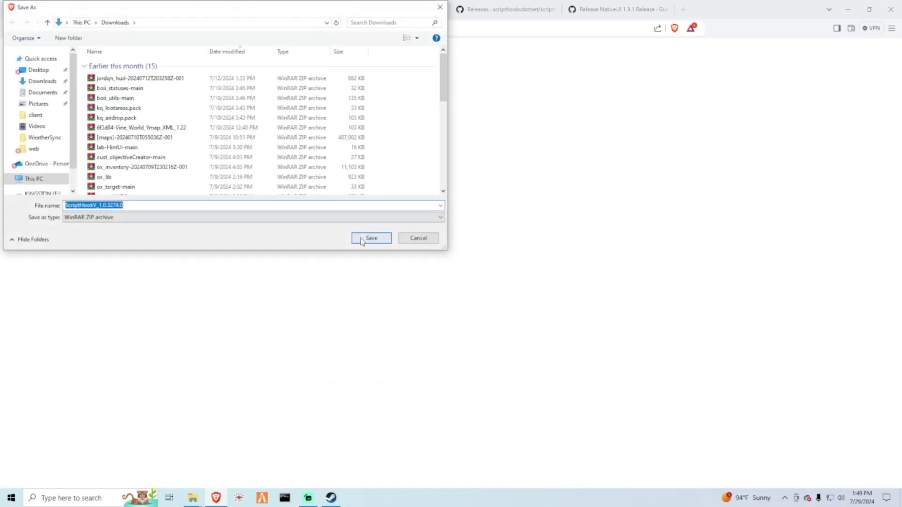
click(370, 238)
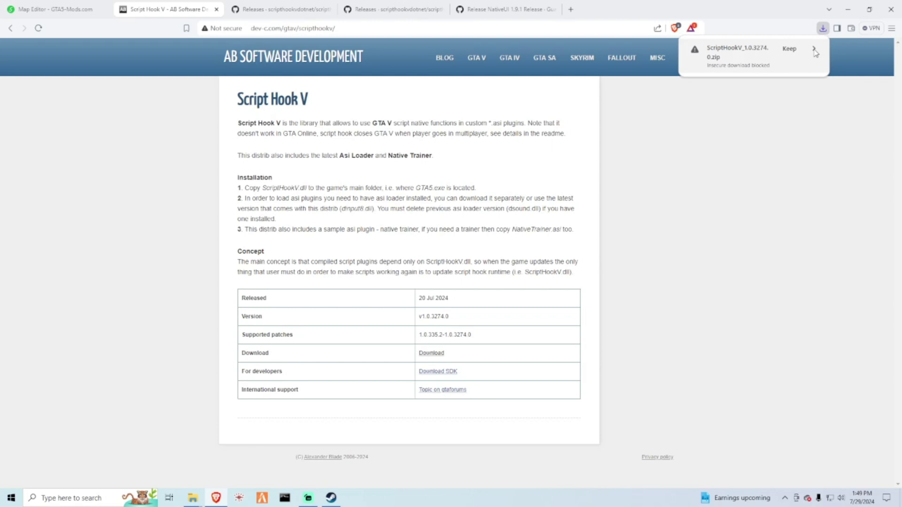
click(783, 49)
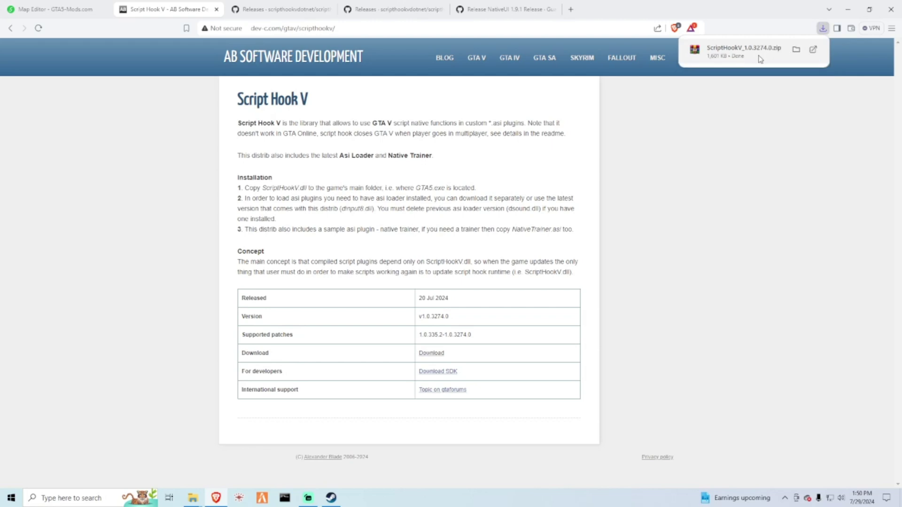
Step: Open the ScriptHookV zip's bin folder and arrange it beside the Grand Theft Auto V folder
click(751, 54)
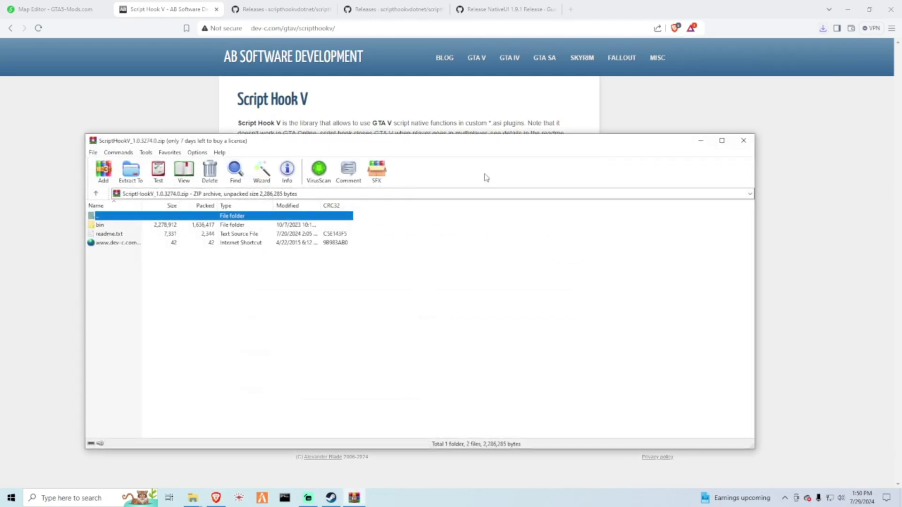
double_click(123, 226)
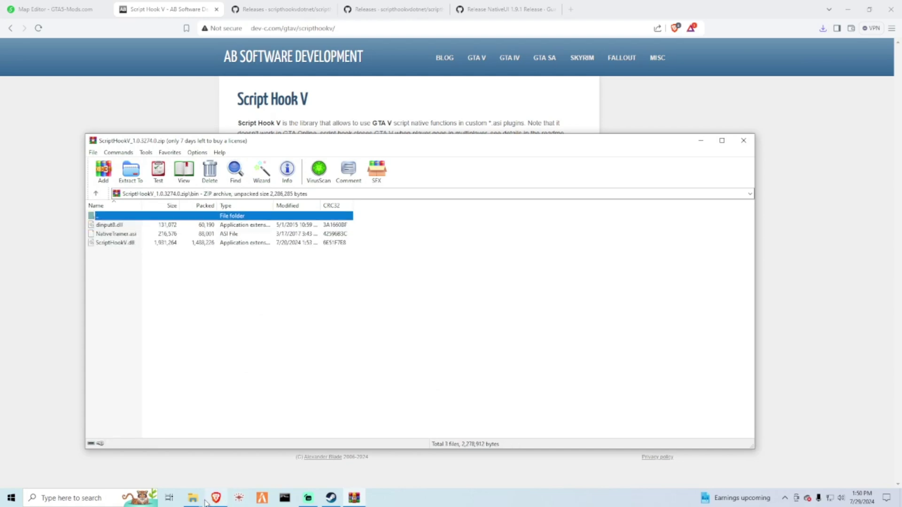
mouse_move(193, 498)
click(184, 462)
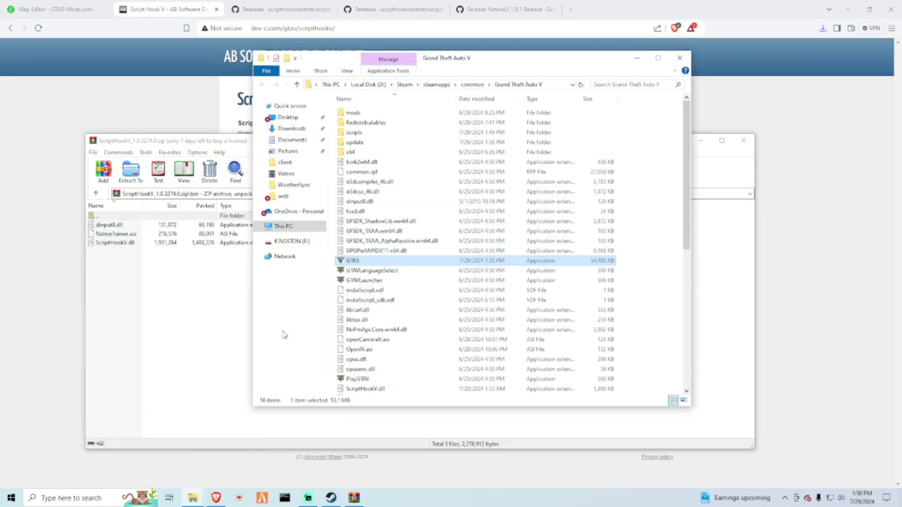
click(671, 248)
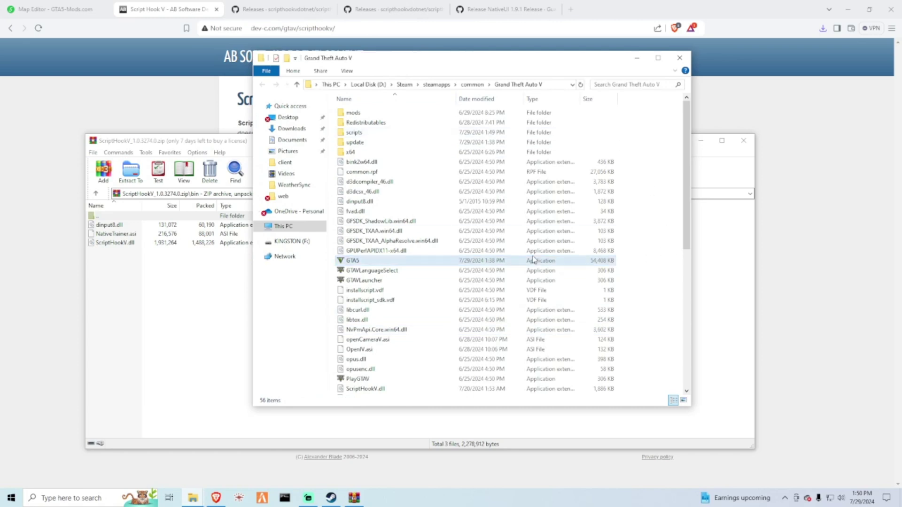
drag(550, 58, 493, 68)
click(668, 281)
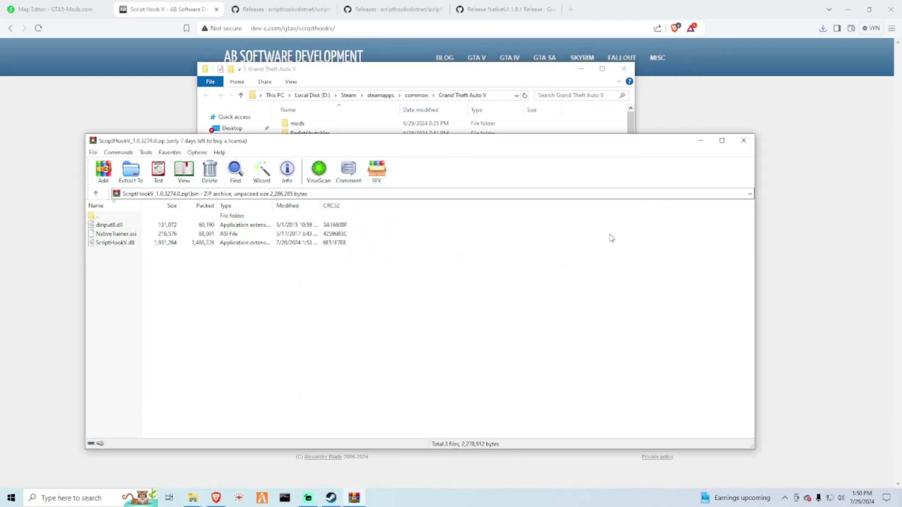
drag(474, 151, 521, 239)
Step: Move dinput8.dll and ScriptHookV.dll into the game folder, replacing the existing copies
click(162, 317)
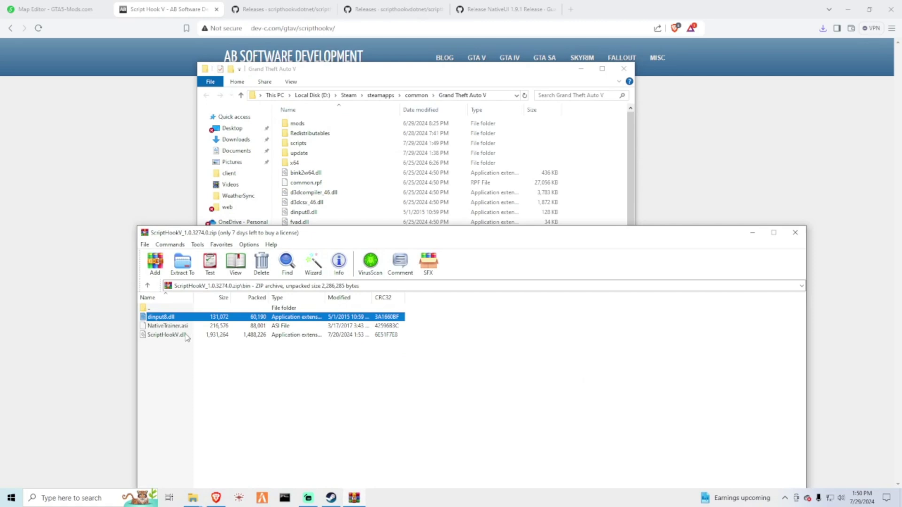
ctrl+click(187, 337)
drag(174, 318, 590, 153)
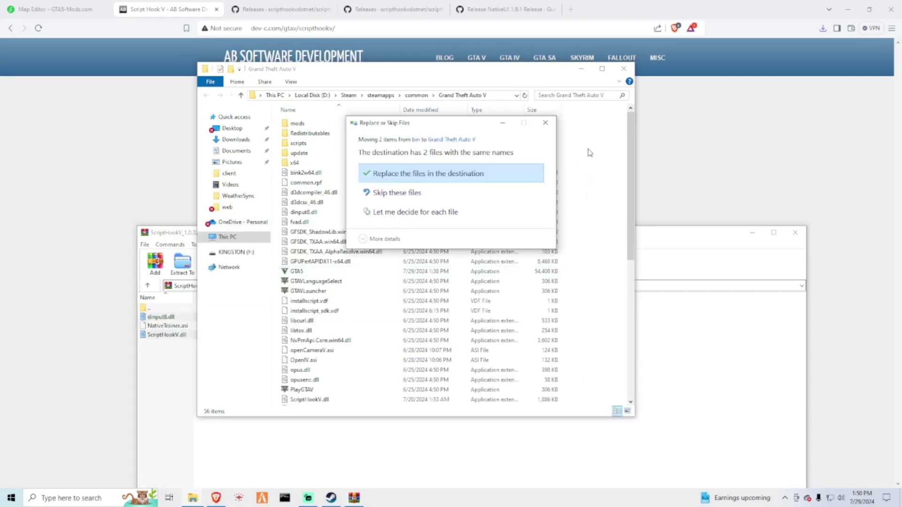
click(449, 173)
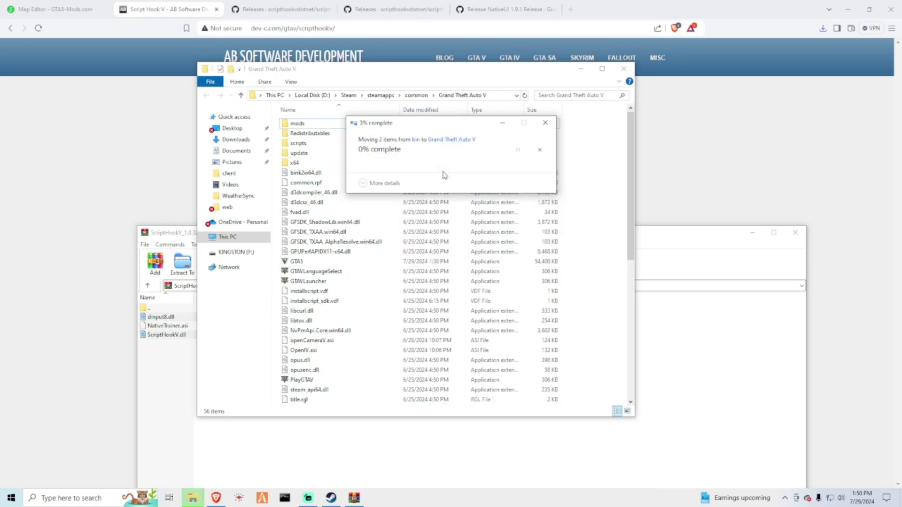
click(795, 233)
drag(252, 61, 99, 52)
Step: Close the Script Hook V tab and check the GTA5 executable's file version
click(217, 9)
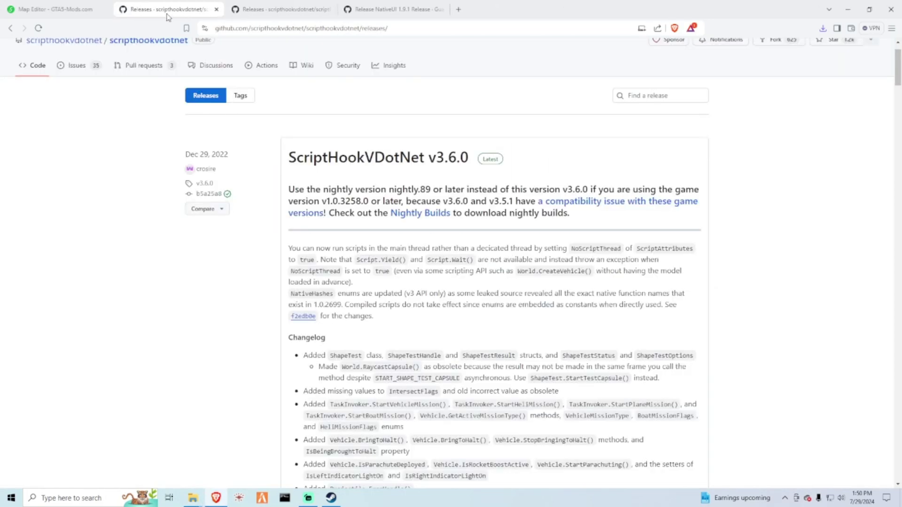
mouse_move(191, 501)
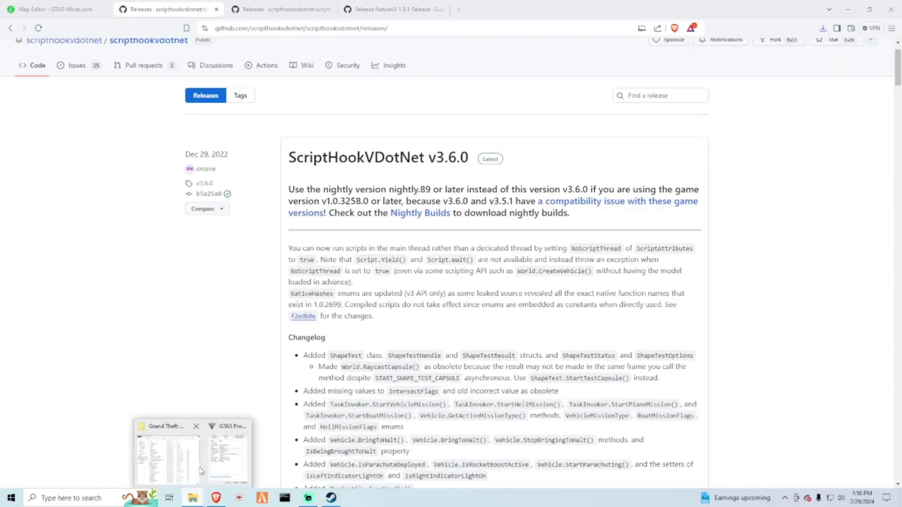
click(180, 465)
click(222, 469)
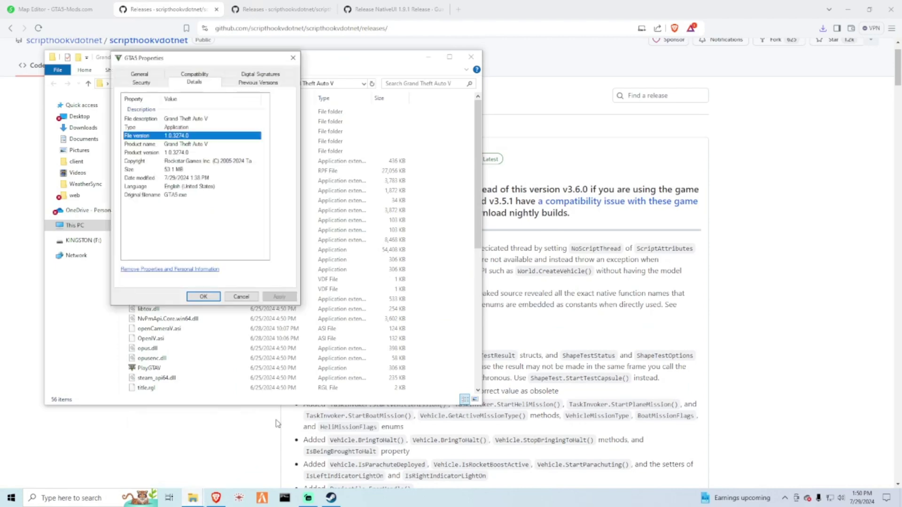
click(388, 63)
Step: Download ScriptHookVDotNet-v3.6.0-nightly.114.zip from the nightly releases page to Downloads
click(282, 8)
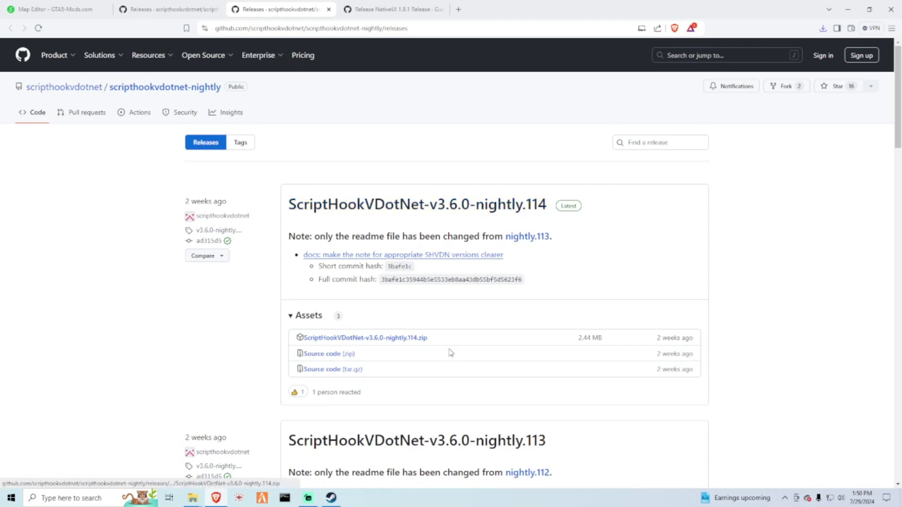
click(179, 9)
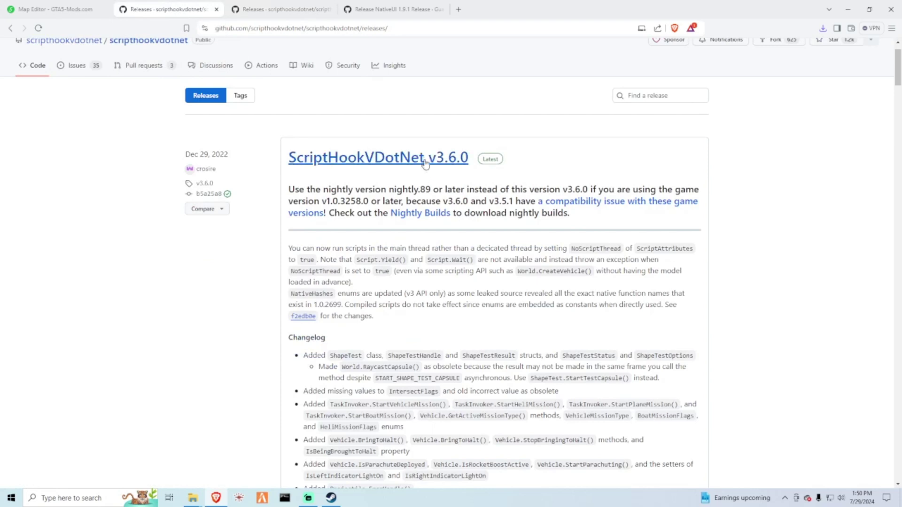
click(279, 9)
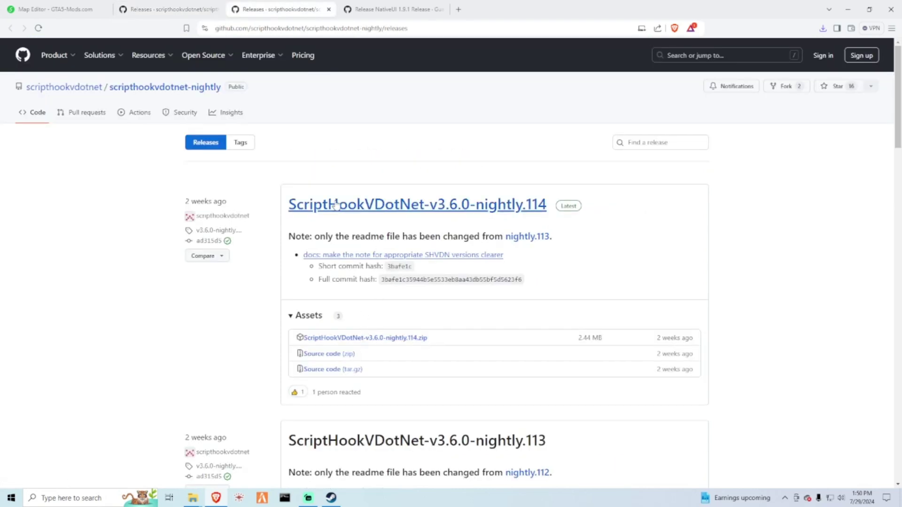
click(383, 342)
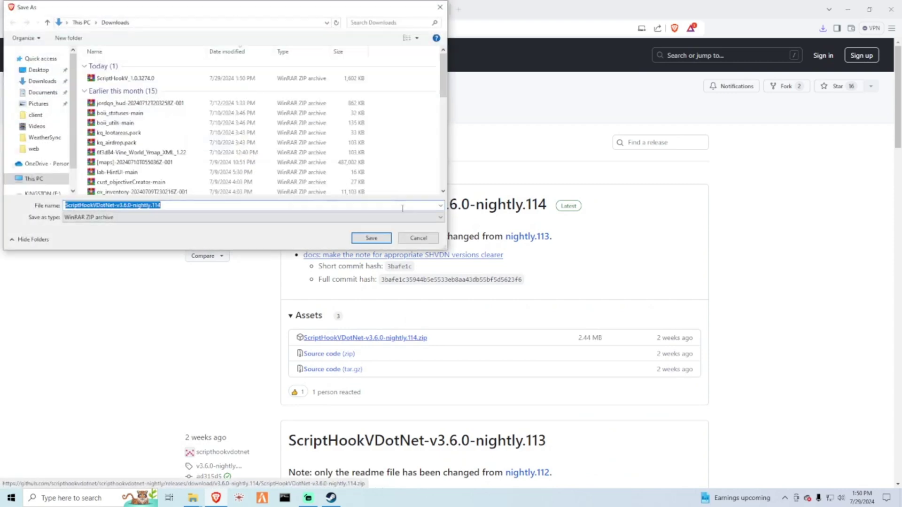
click(377, 239)
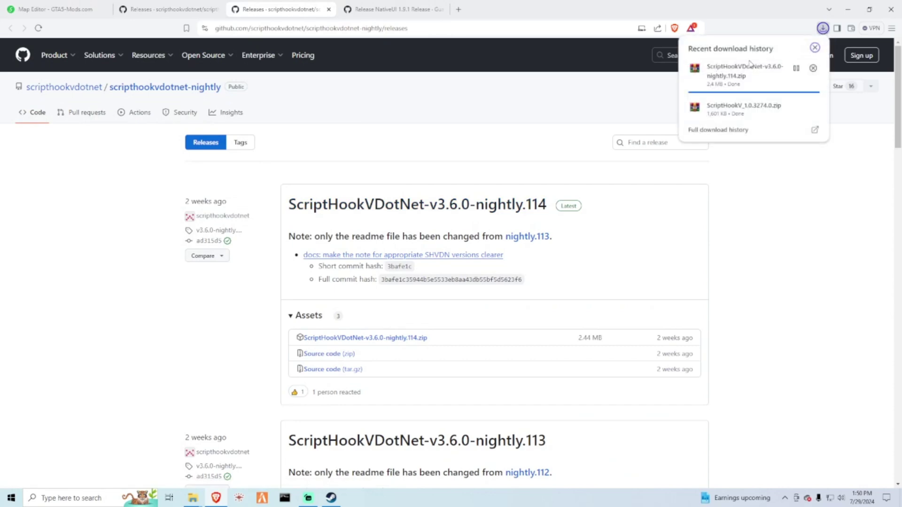
Step: Open the nightly.114 zip beside the game folder and extract its seven ScriptHookVDotNet files there
click(736, 71)
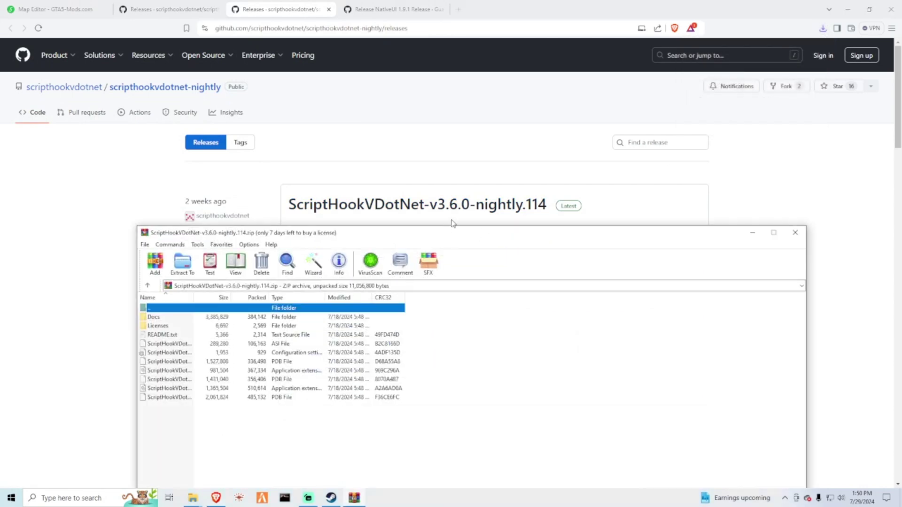
mouse_move(193, 497)
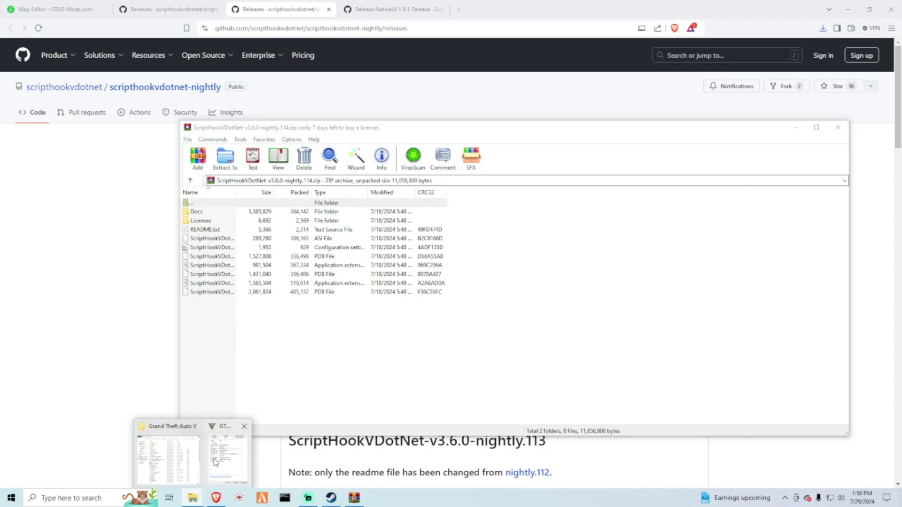
click(167, 463)
click(558, 158)
drag(533, 131, 580, 127)
drag(499, 130, 719, 79)
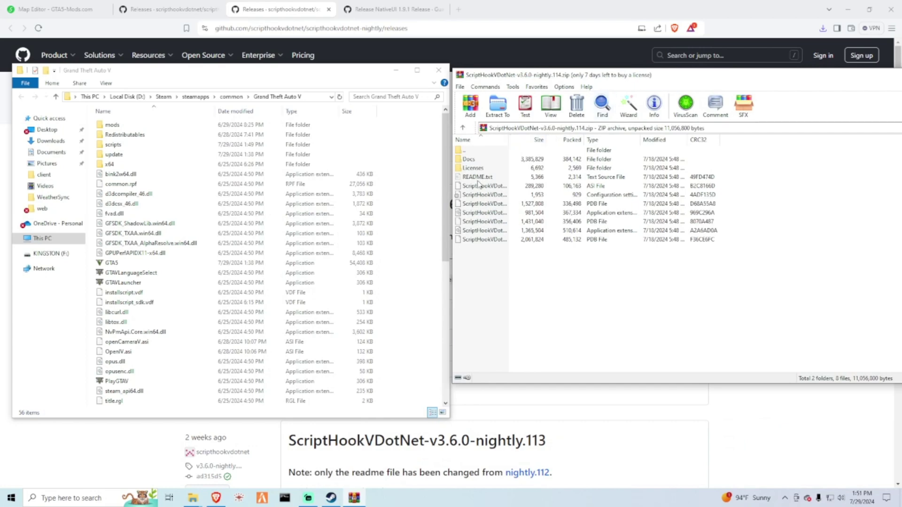
drag(490, 260, 409, 212)
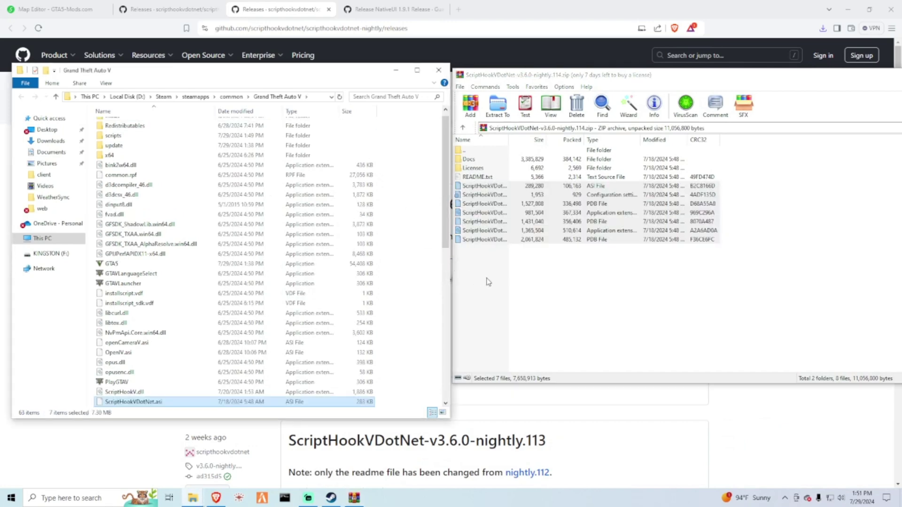
key(Escape)
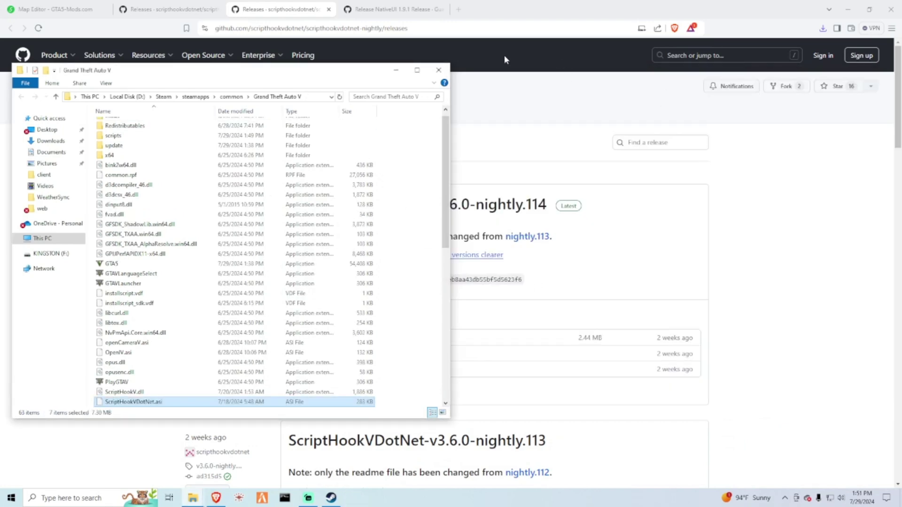
click(200, 10)
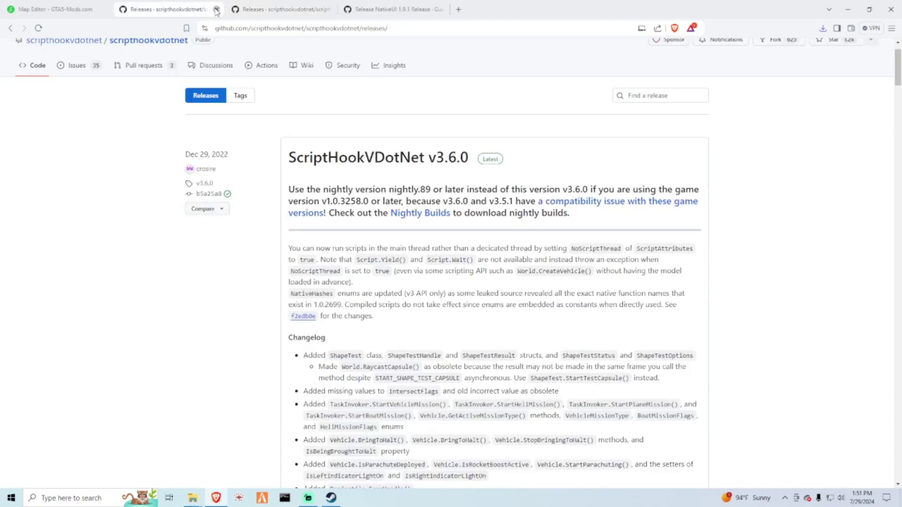
Step: Close both ScriptHookVDotNet release tabs and download Release.zip from the NativeUI 1.9.1 release
click(216, 10)
click(217, 10)
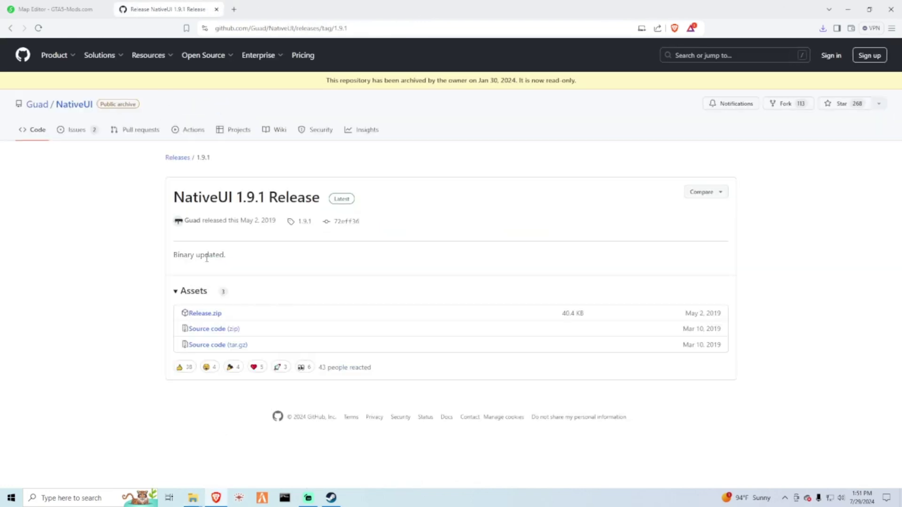
mouse_move(203, 497)
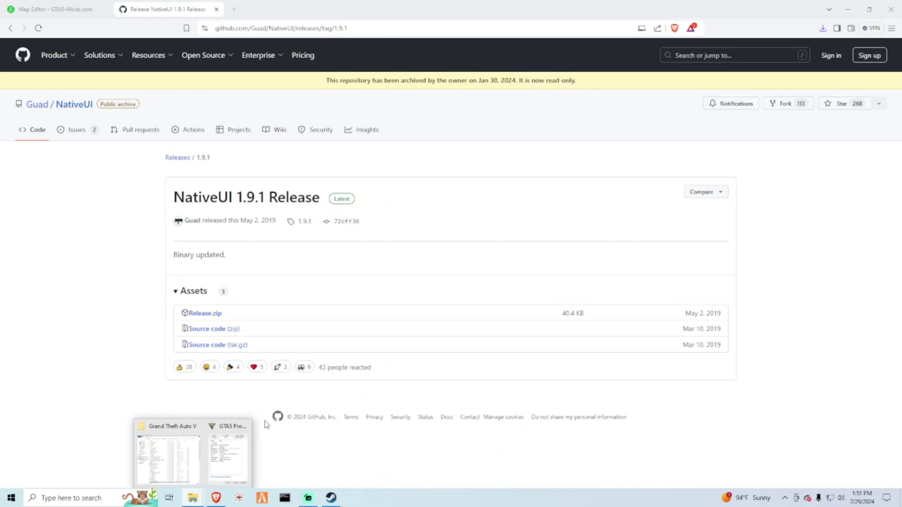
click(169, 465)
drag(212, 71, 441, 26)
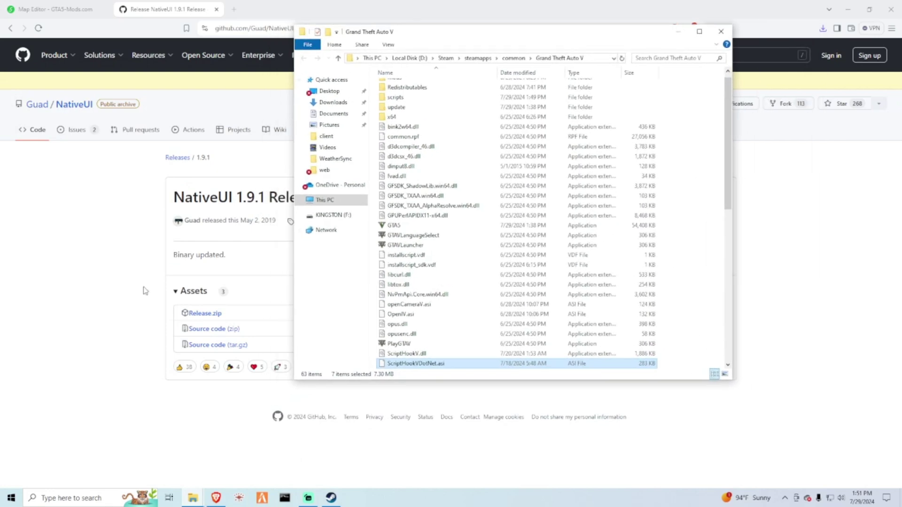
click(208, 318)
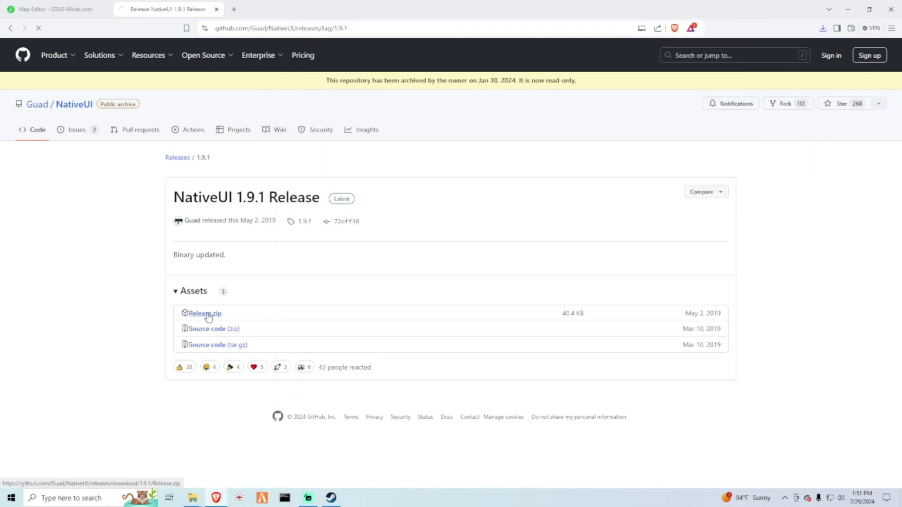
click(370, 238)
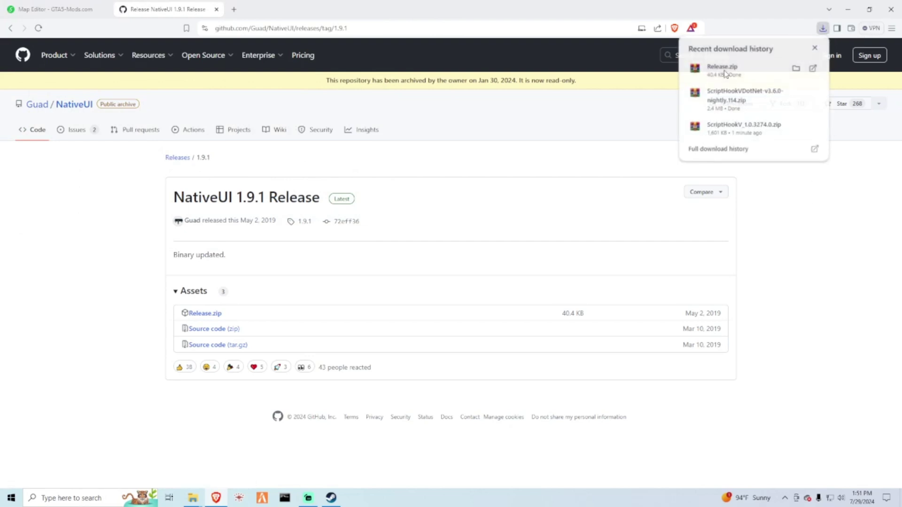
Step: Open Release.zip and copy NativeUI.dll and NativeUI.xml into the game's scripts folder
click(719, 70)
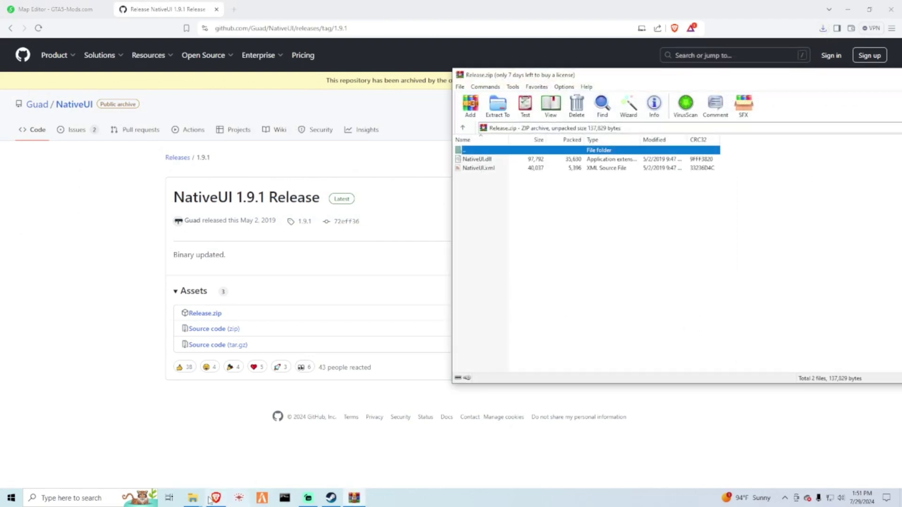
click(193, 498)
click(168, 458)
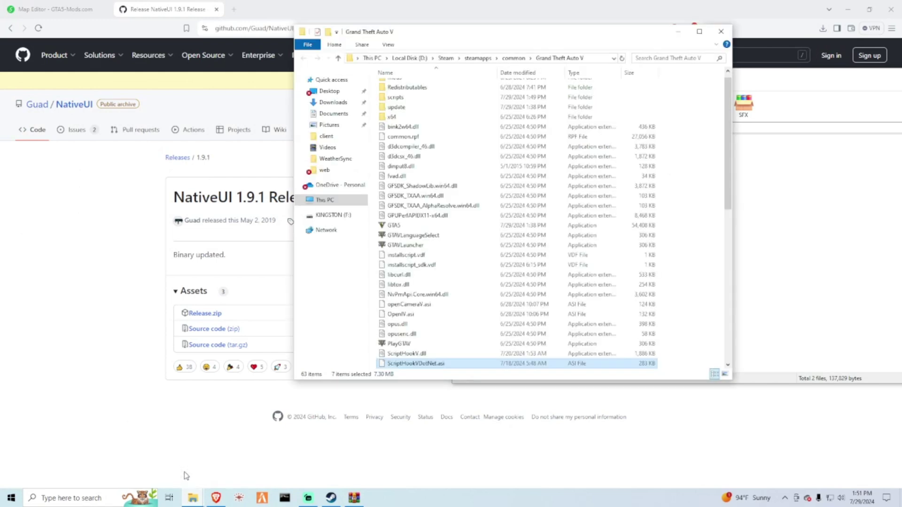
drag(467, 35, 305, 70)
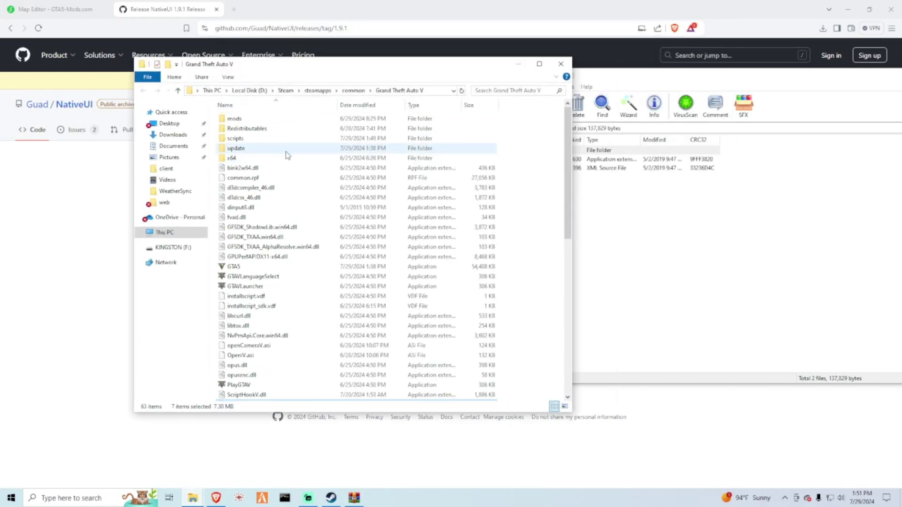
double_click(252, 146)
drag(678, 228, 648, 162)
drag(583, 165, 343, 203)
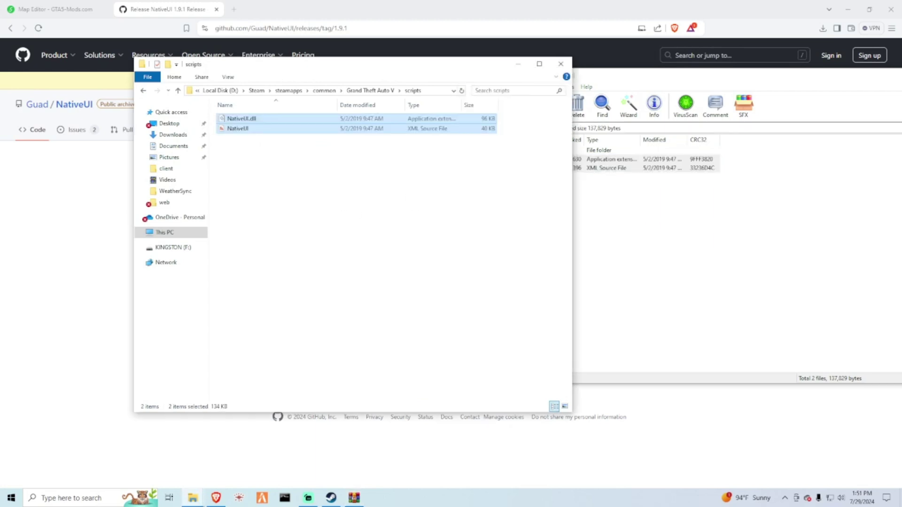
drag(328, 64, 446, 61)
click(45, 6)
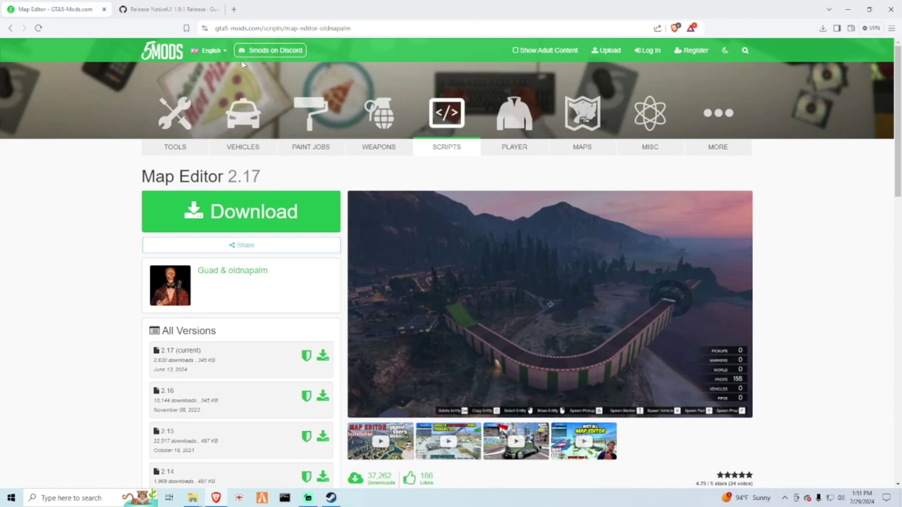
Step: Download cc3370-MapEditor-2.17.zip from GTA5-Mods.com and open it from the recent downloads list
click(219, 9)
click(266, 215)
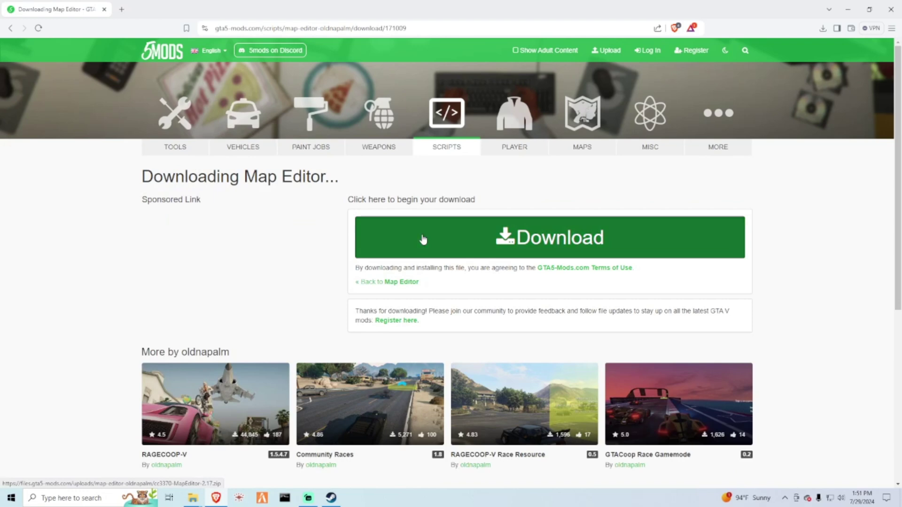
click(423, 239)
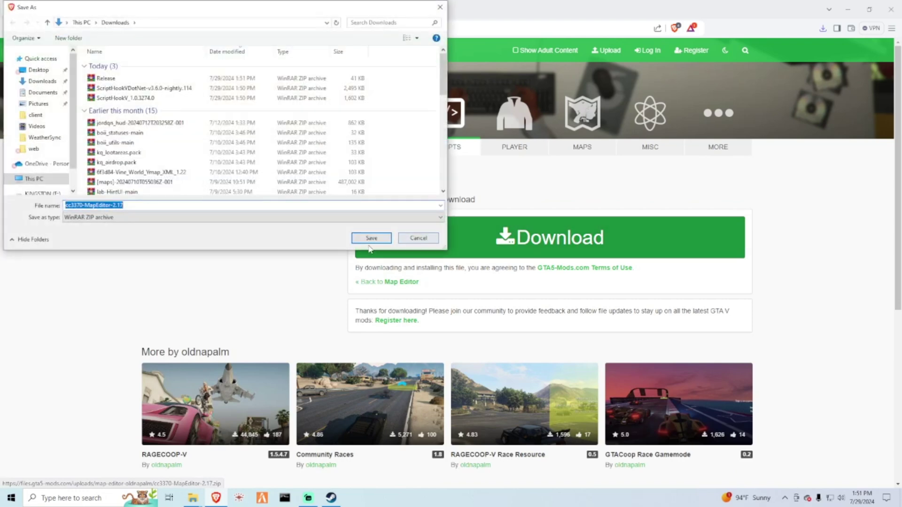
click(371, 237)
click(823, 29)
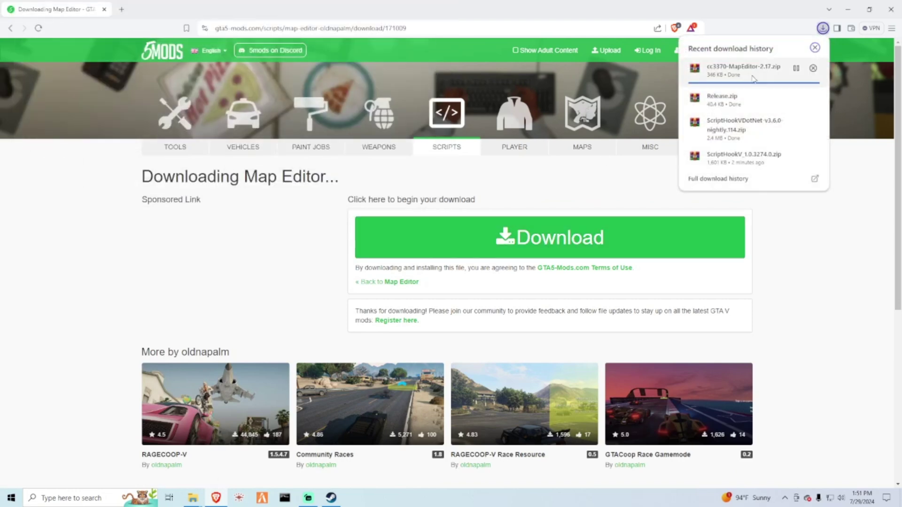
Step: Open the Map Editor archive in WinRAR next to the game's scripts folder
click(744, 71)
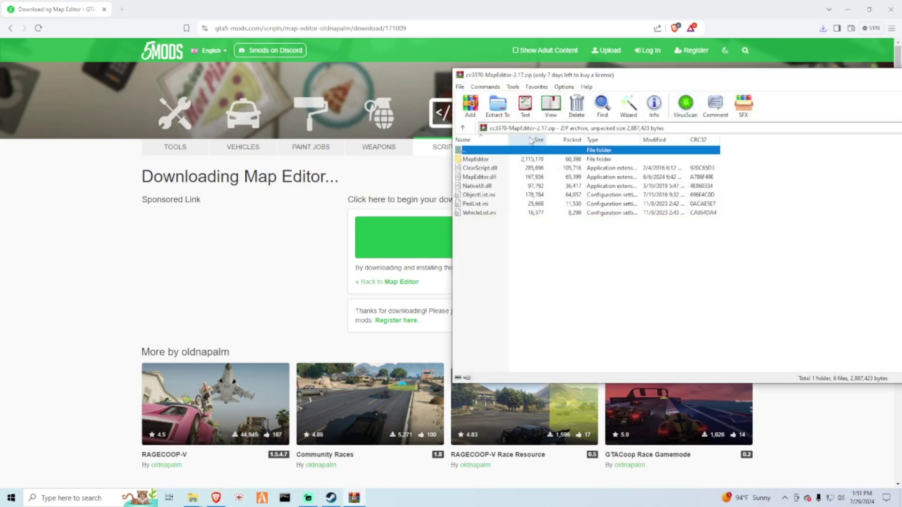
drag(559, 70, 450, 66)
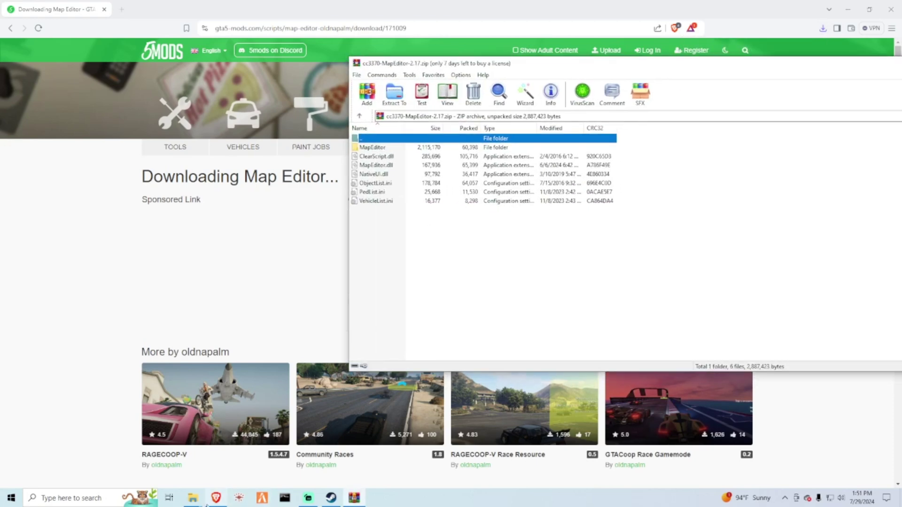
mouse_move(192, 501)
click(168, 458)
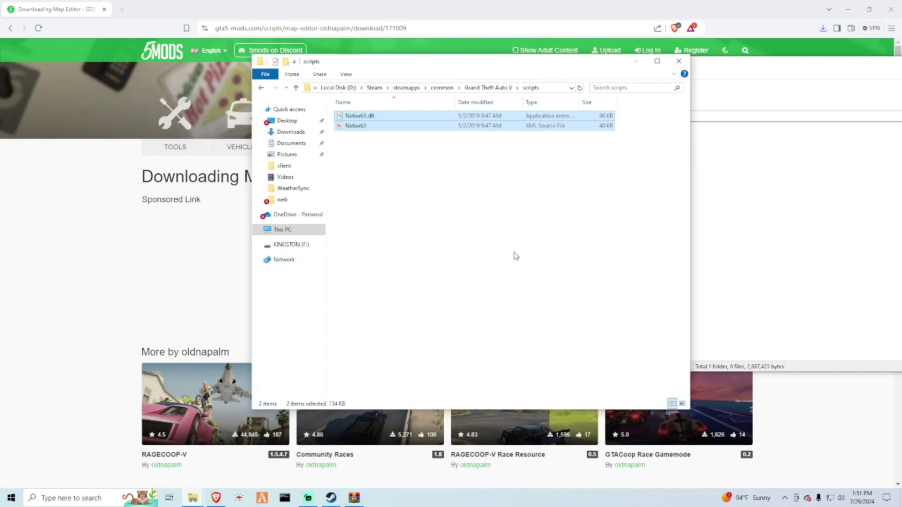
click(615, 247)
Step: Extract the MapEditor folder and all archive files except NativeUI.dll into scripts
drag(425, 236, 385, 149)
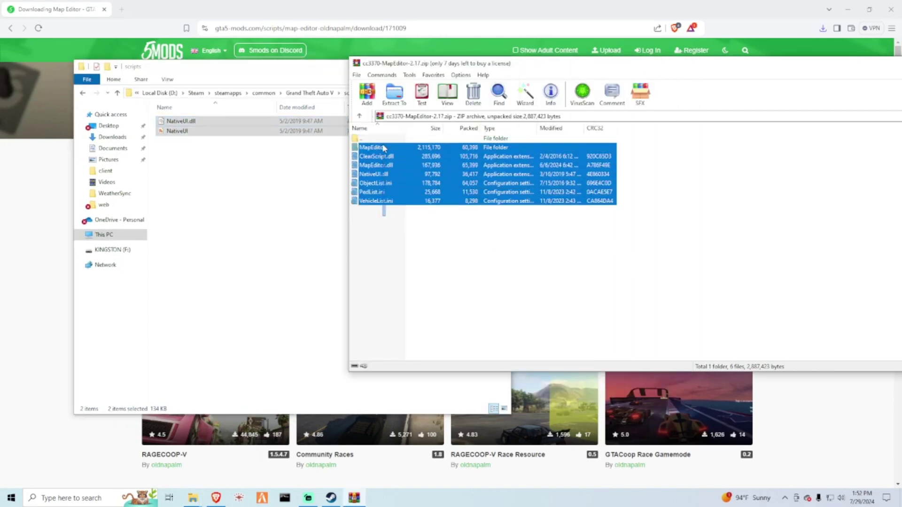
ctrl+click(386, 175)
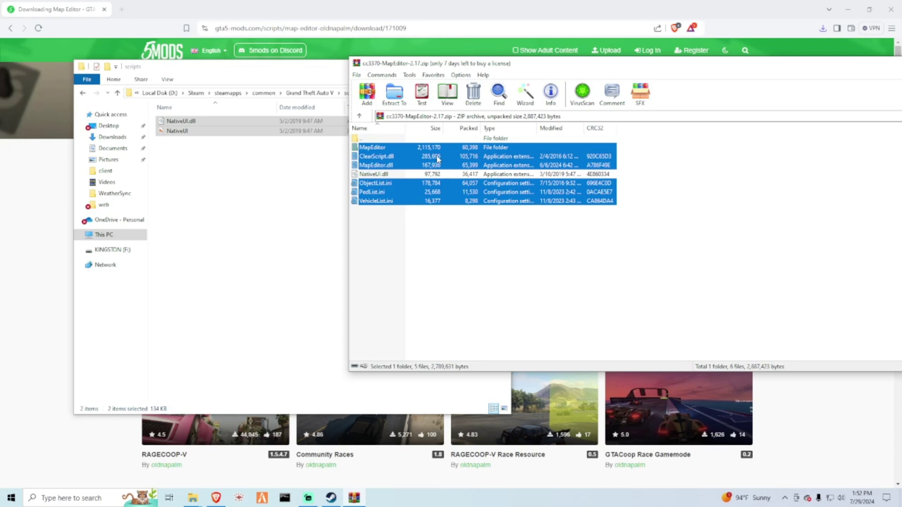
drag(406, 161, 284, 214)
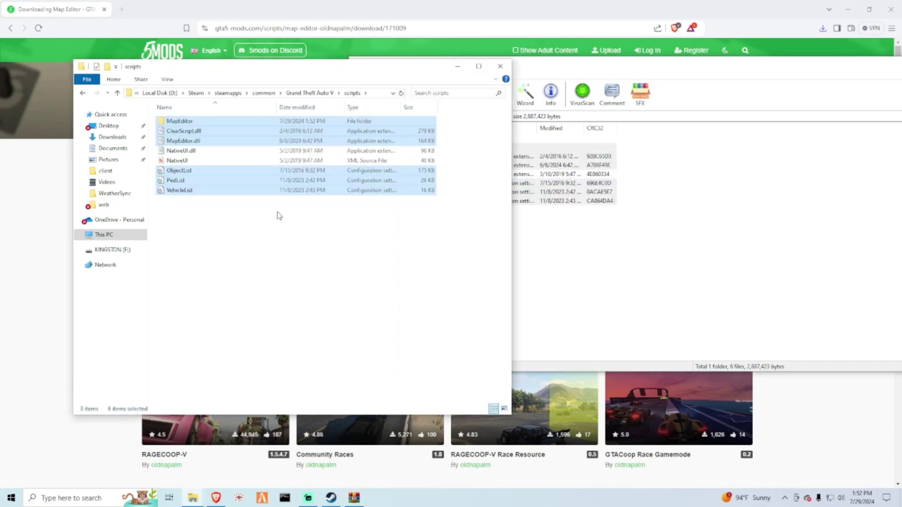
Step: Close the Map Editor archive and go back up to the Grand Theft Auto V folder
click(625, 282)
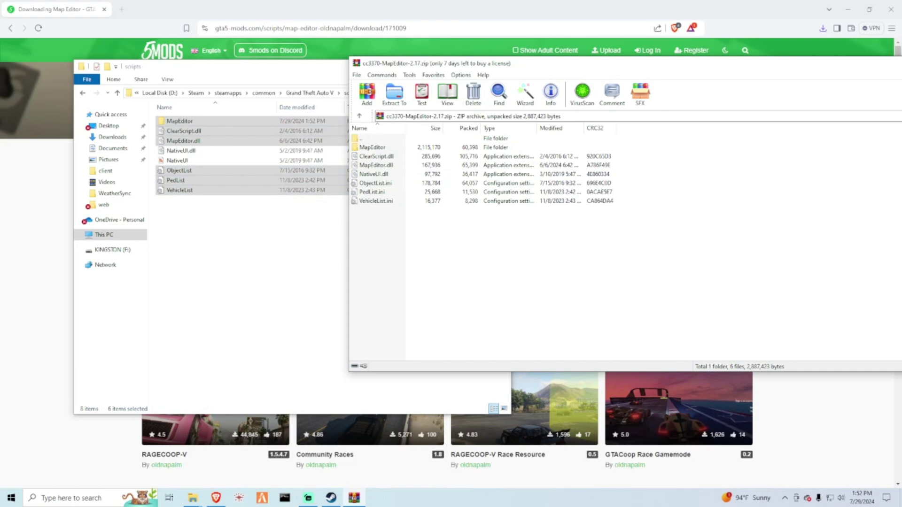
key(Escape)
click(302, 252)
key(BackSpace)
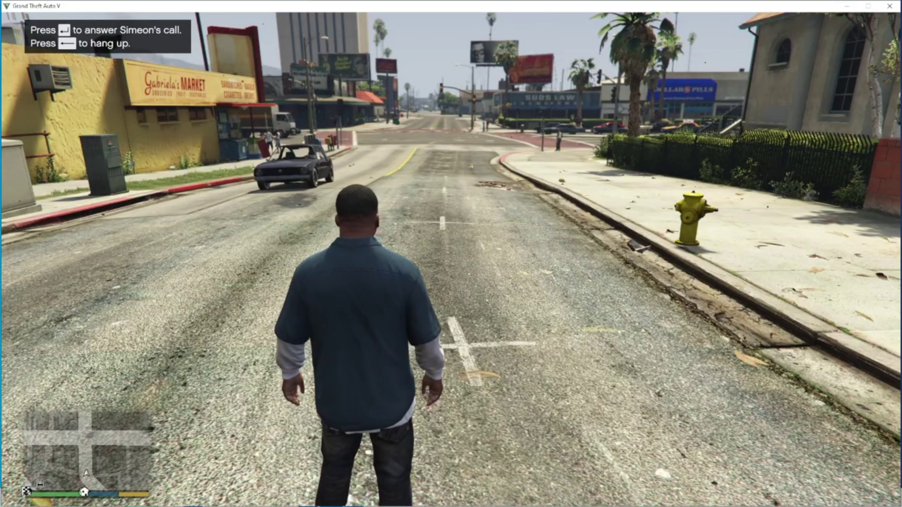
Step: Answer the phone call, then bring up the Map Editor menu with F7 and enter the editor
key(Return)
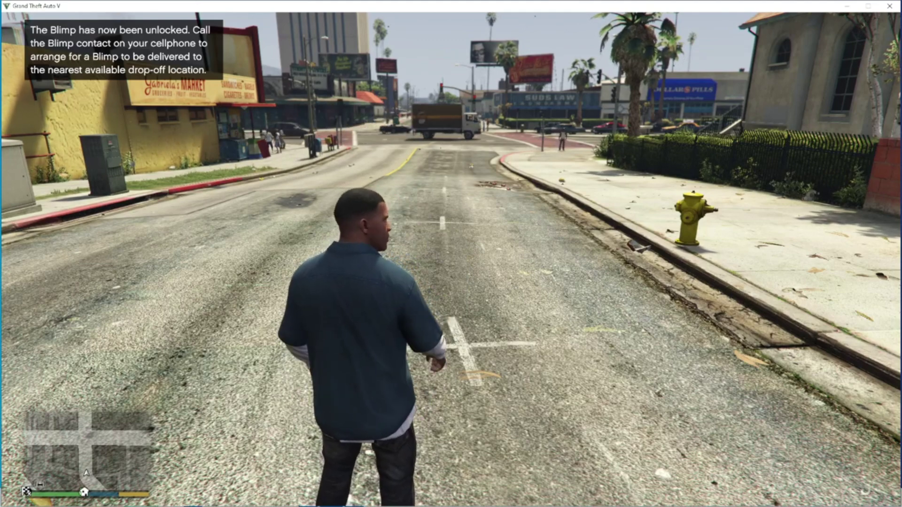
key(F7)
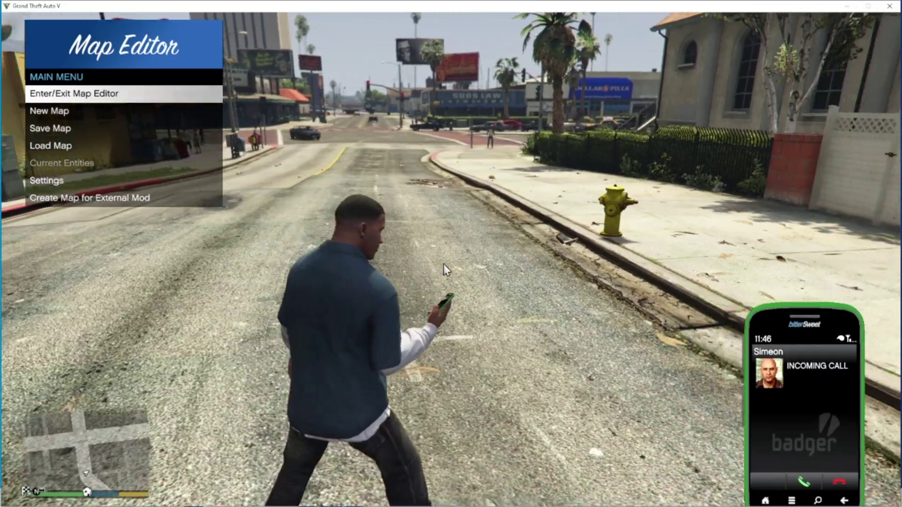
key(F7)
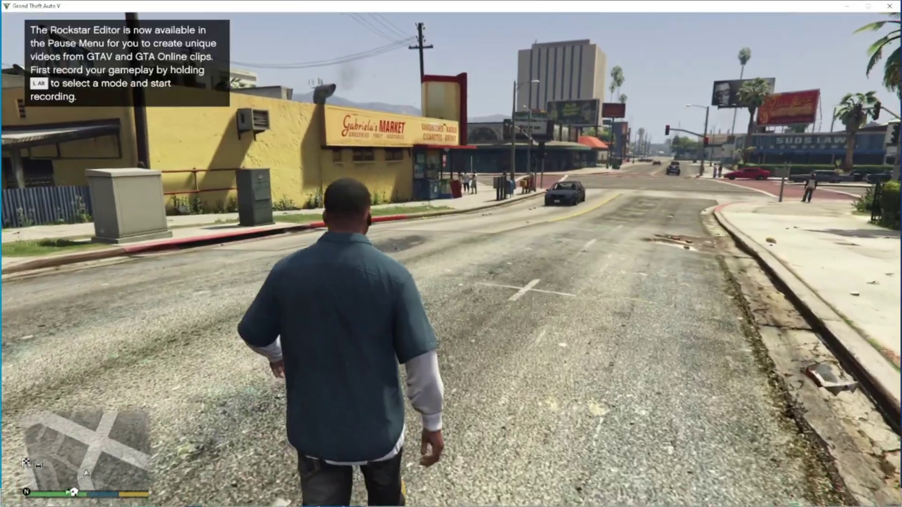
key(F7)
key(Down)
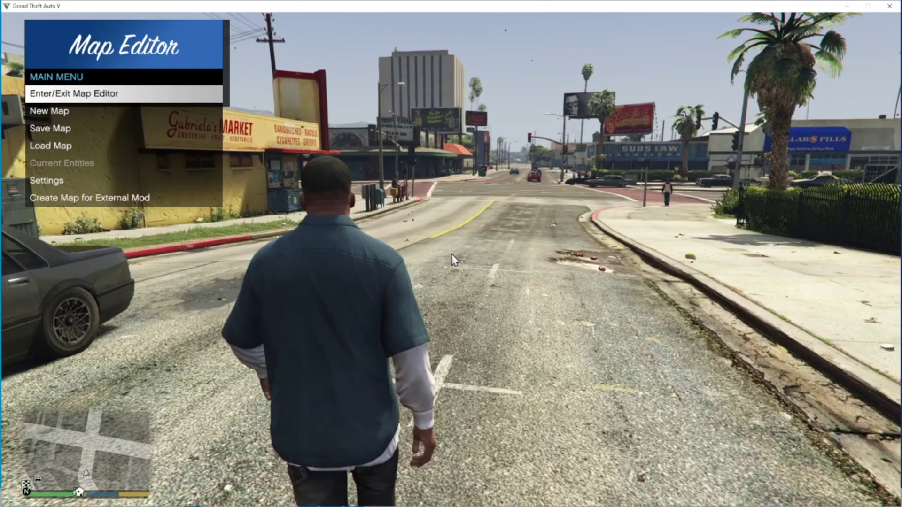
key(Up)
key(Return)
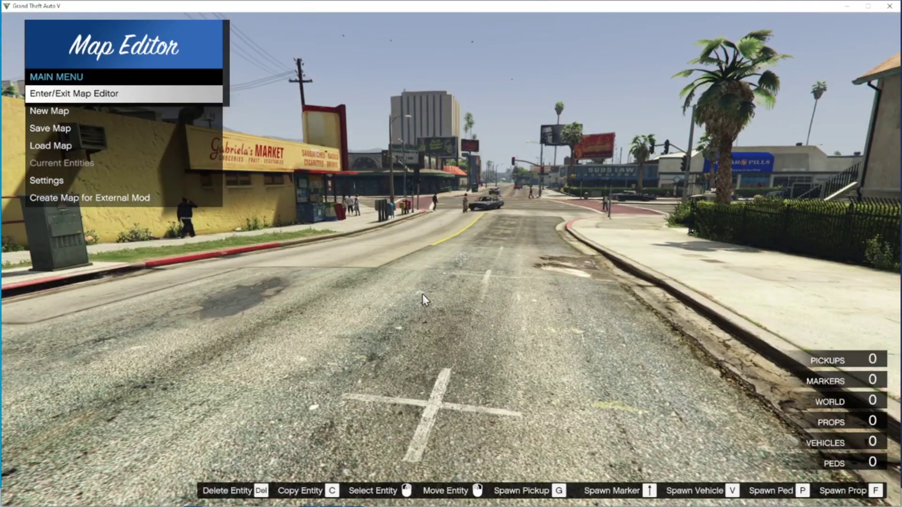
Step: Close the Map Editor menu and fly the free camera over the streets near Gabriela's Market
key(Down)
key(Down)
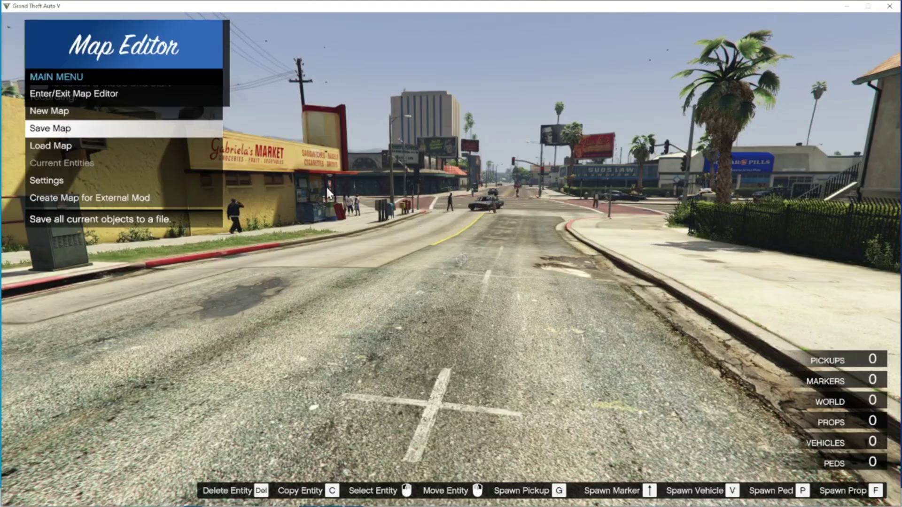
key(F7)
key(w)
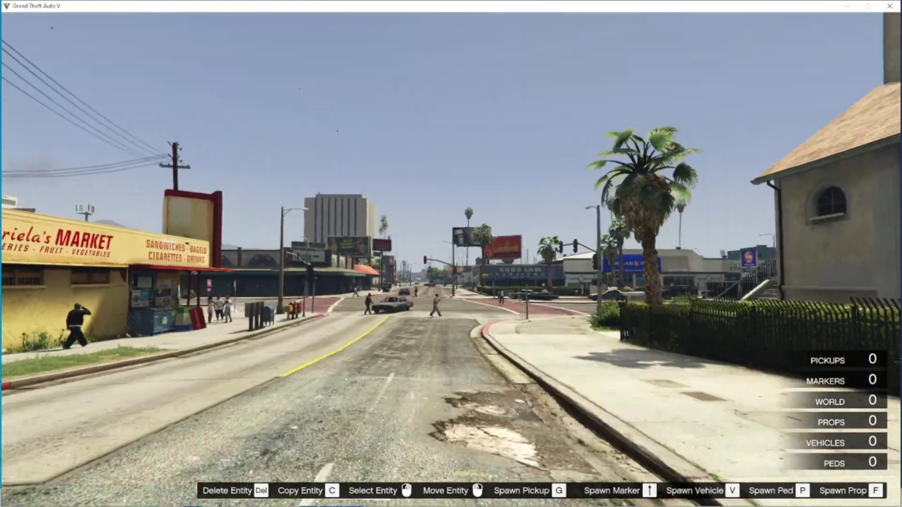
key(w)
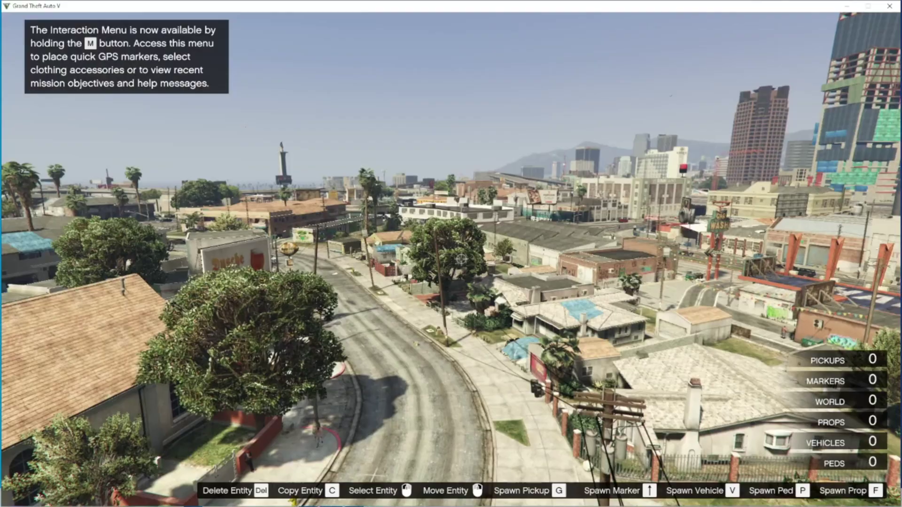
key(w)
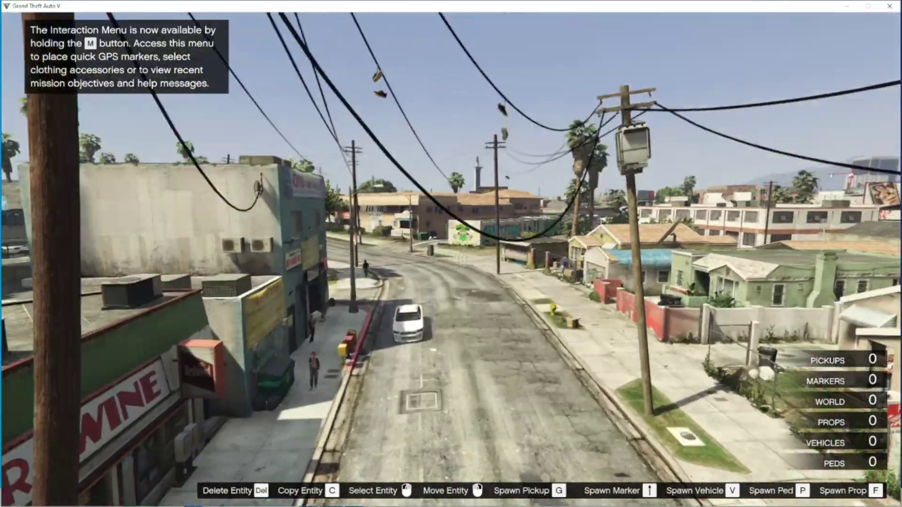
key(super)
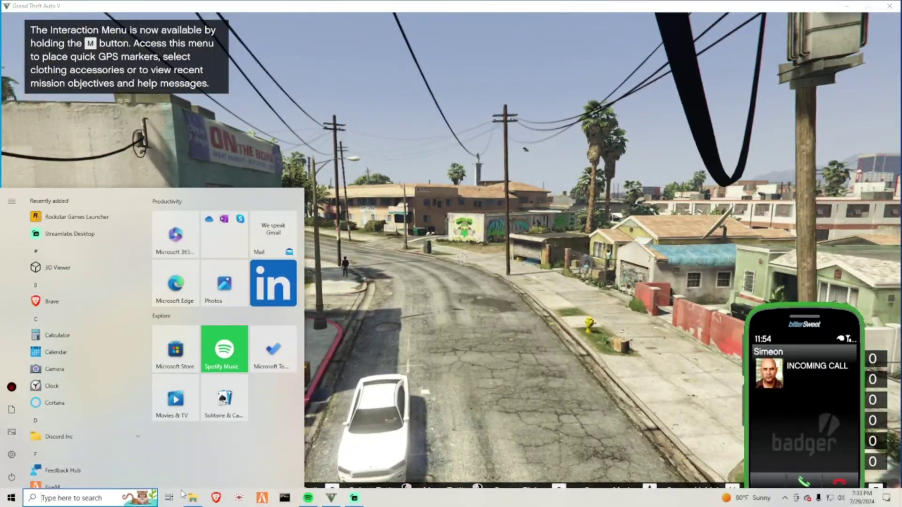
Step: From the 'log' search results in the Grand Theft Auto V folder, open ScriptHookVDotNet.log
key(super)
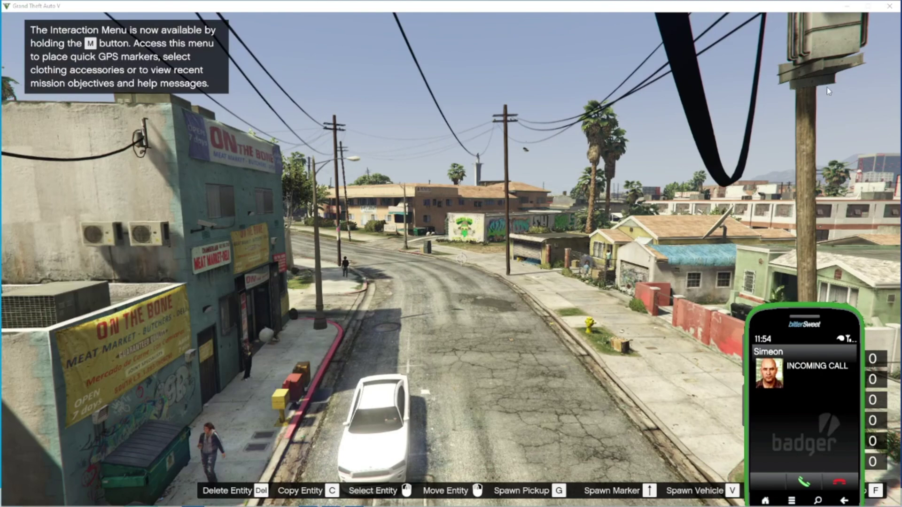
key(alt+Tab)
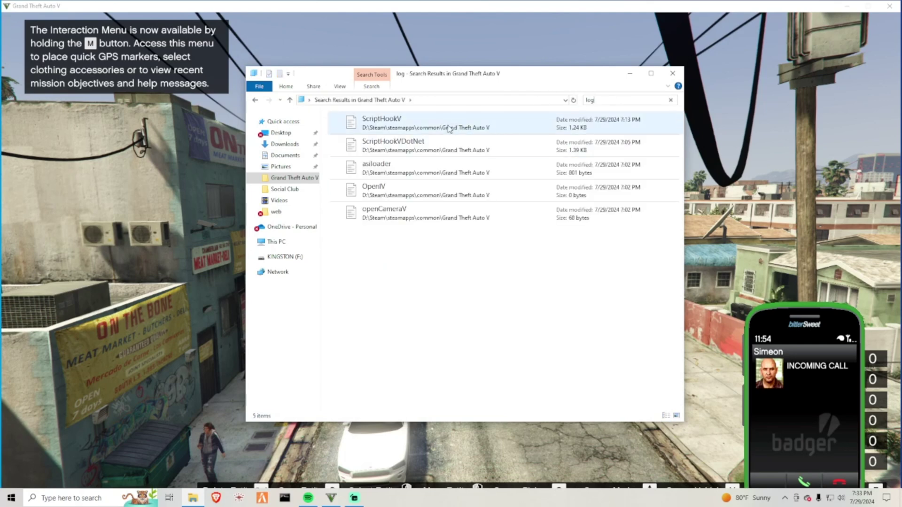
click(425, 127)
click(421, 150)
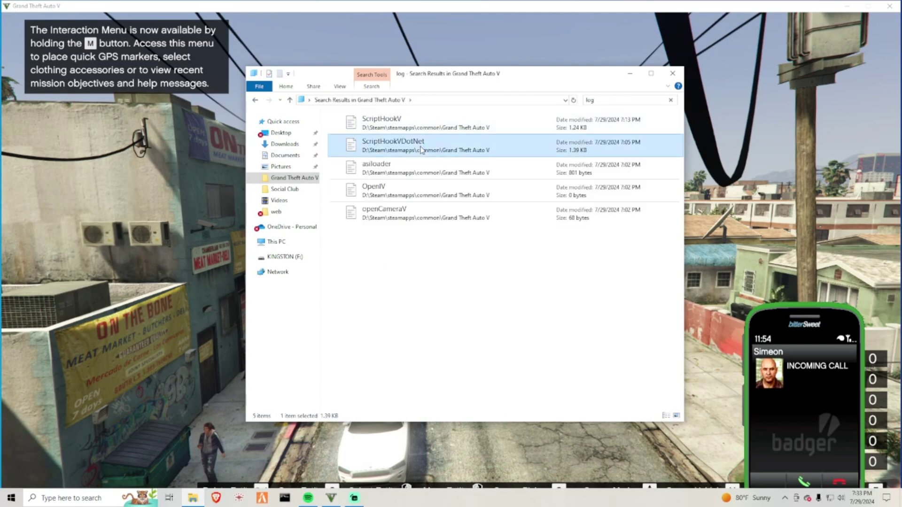
key(alt+Tab)
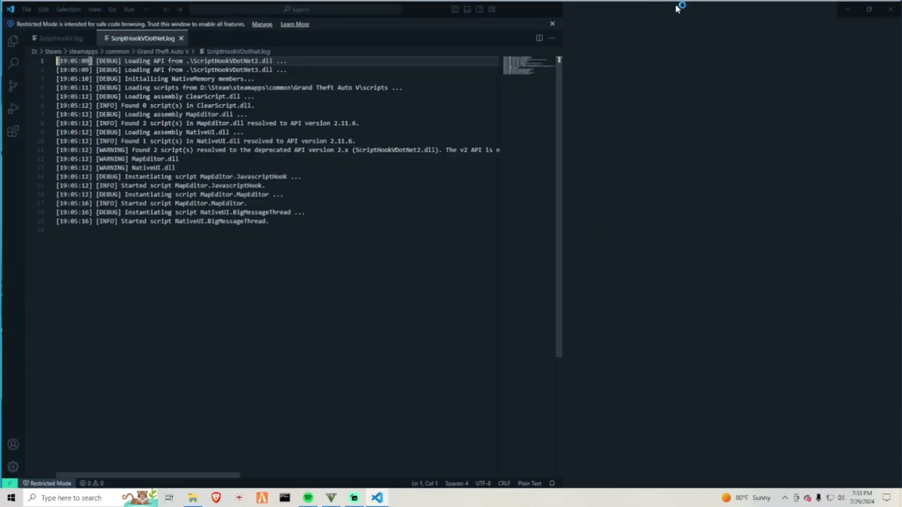
Step: Read ScriptHookV.log and ScriptHookVDotNet.log, close Visual Studio Code, and return to Grand Theft Auto V
click(55, 38)
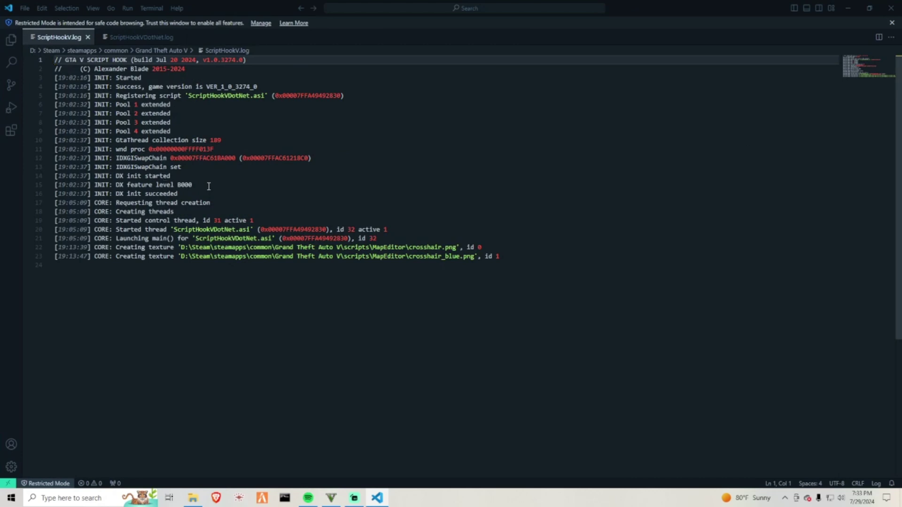
click(120, 41)
key(alt+F4)
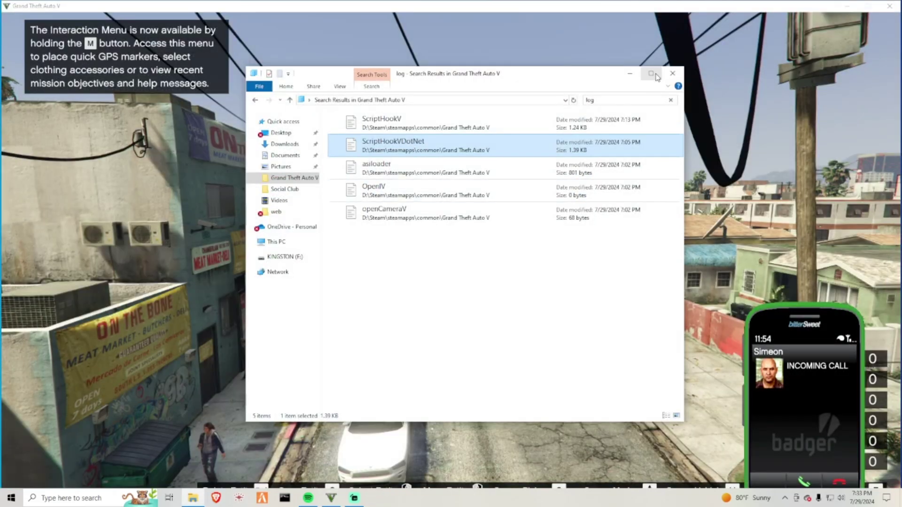
click(738, 120)
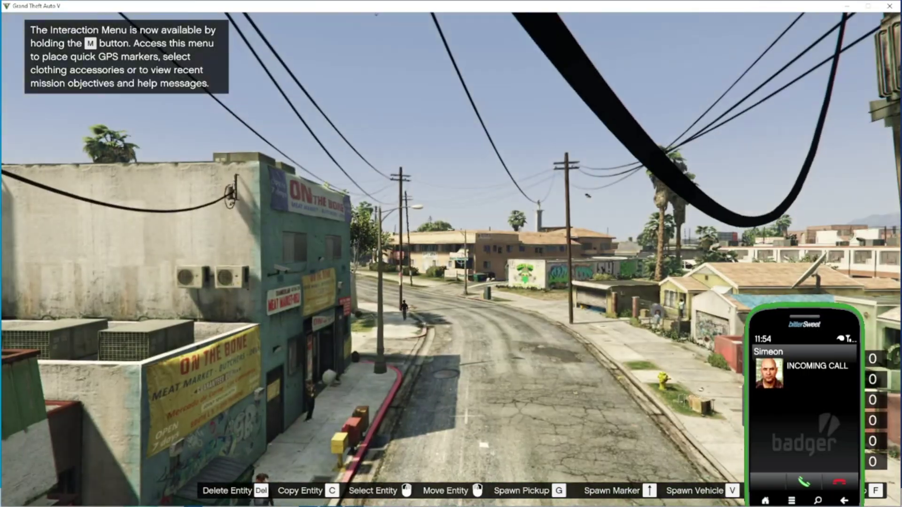